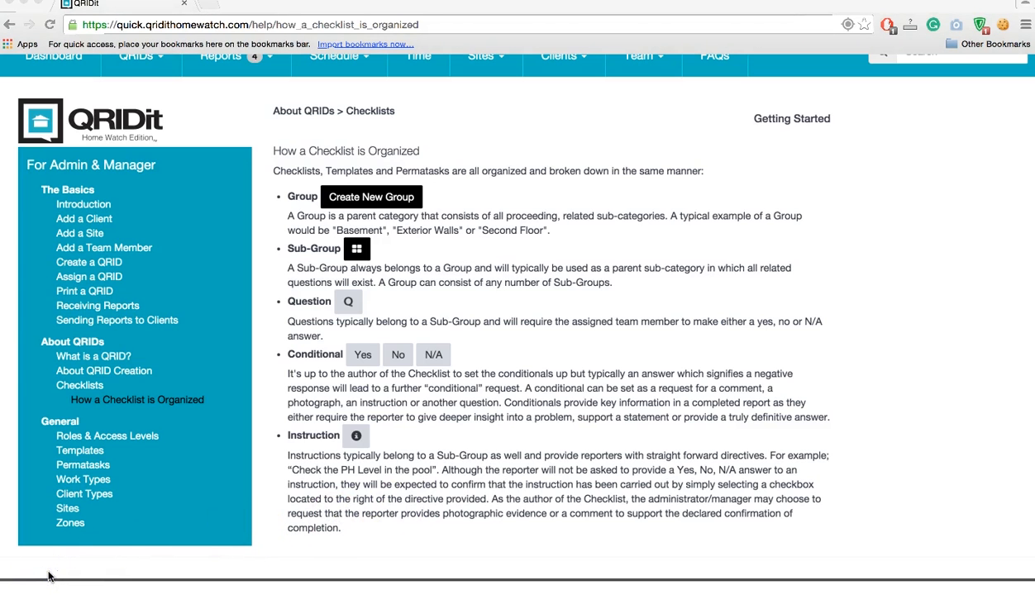
# Start a new QRID with the Home Watch work type and the Residential client type.
pyautogui.scroll(3, 148, 101)
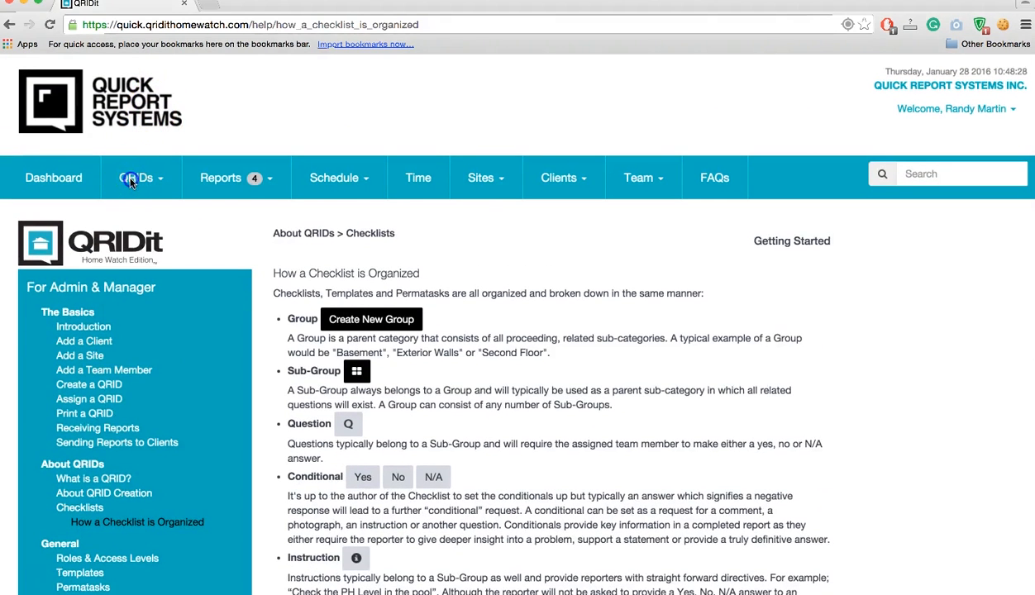
pyautogui.click(133, 180)
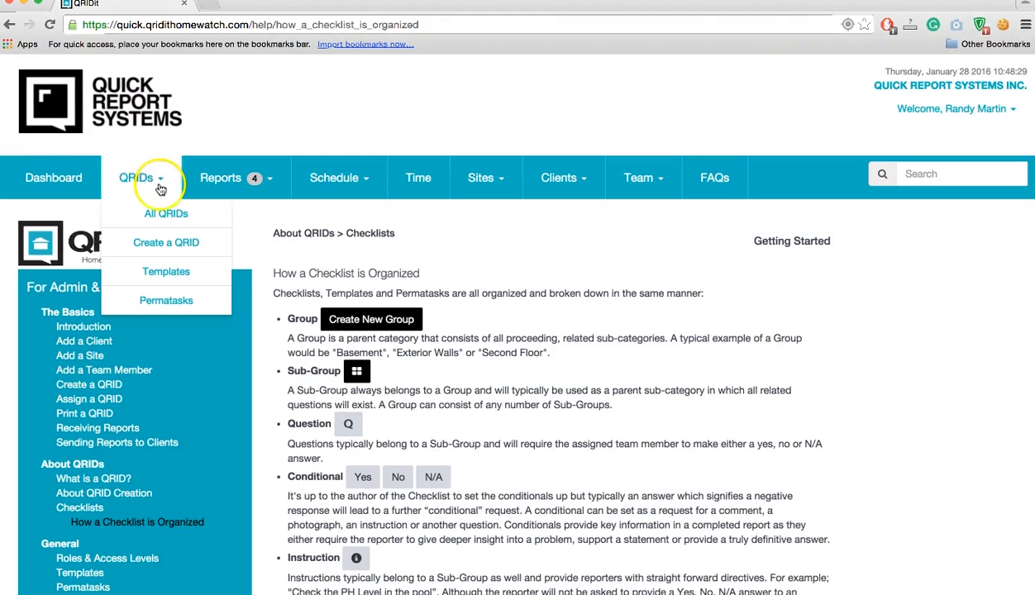
pyautogui.click(165, 244)
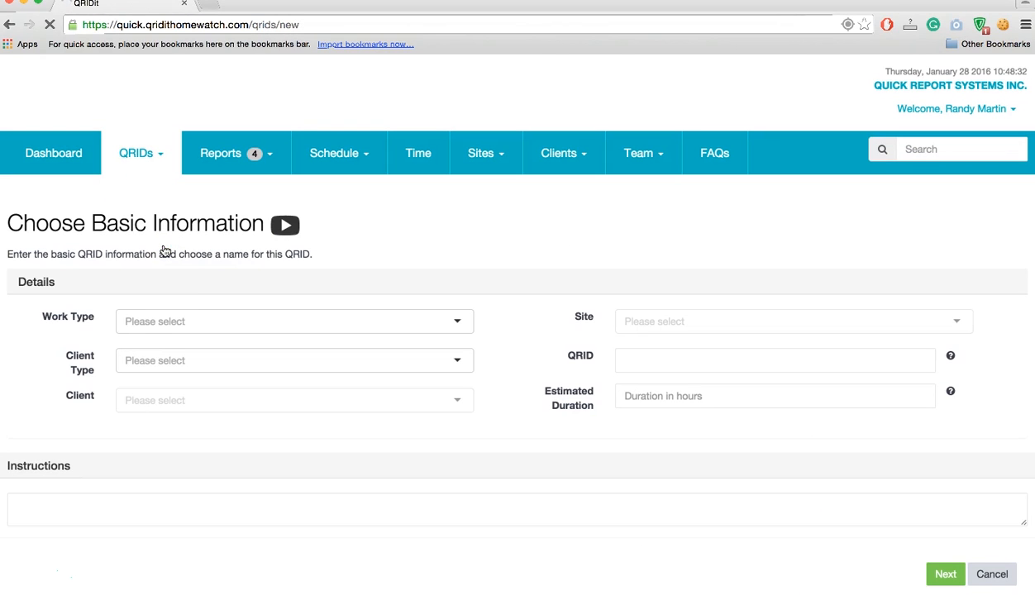
pyautogui.click(206, 322)
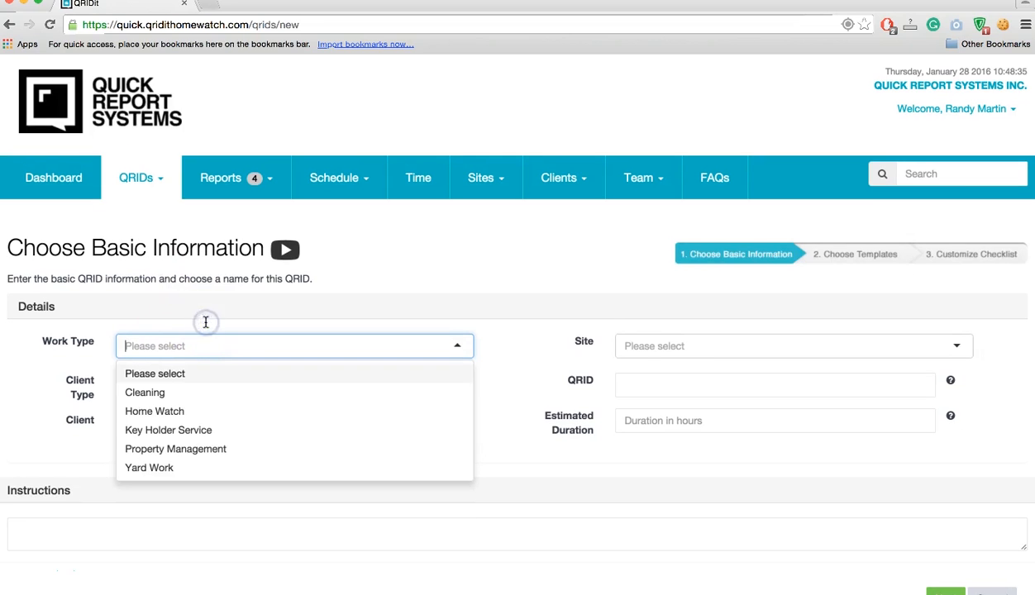
pyautogui.click(182, 411)
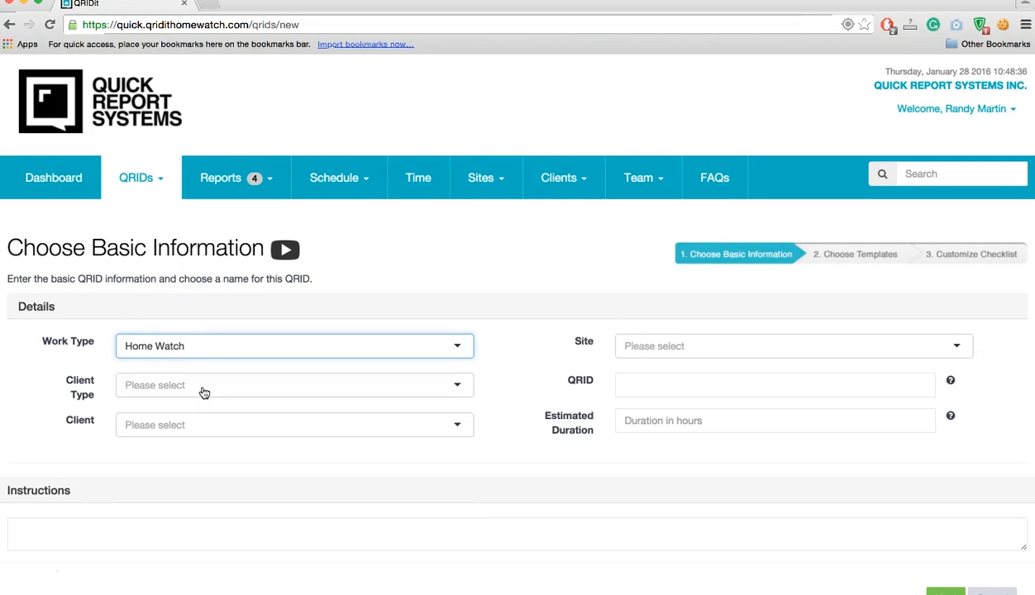
pyautogui.click(204, 393)
pyautogui.click(170, 430)
# Assign the QRID to the first existing client and that client's second existing site.
pyautogui.click(197, 422)
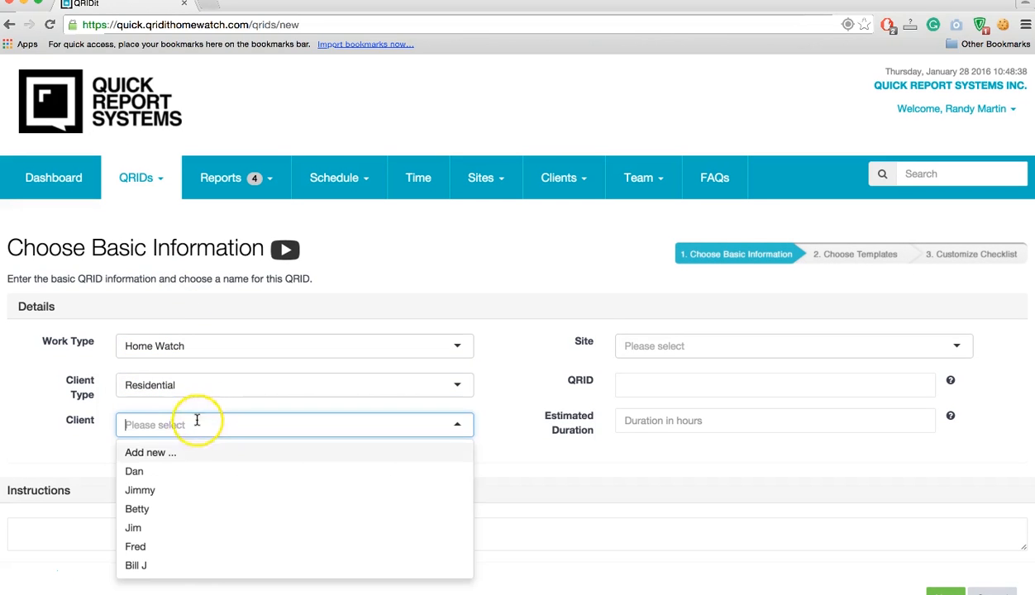
pyautogui.click(157, 472)
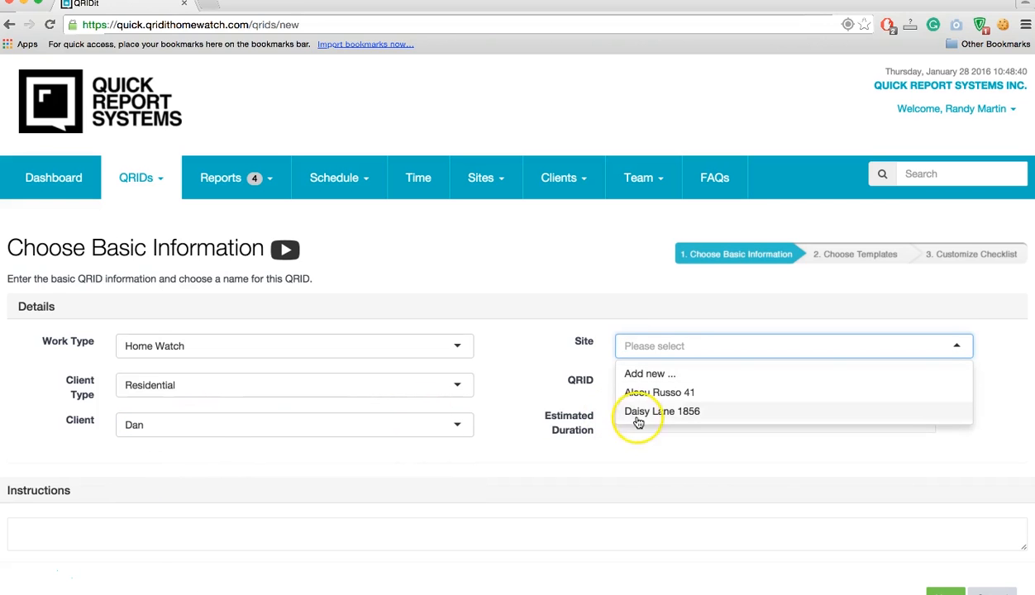
pyautogui.click(662, 411)
# Name the QRID "Checklist organized" and set its estimated duration to .5 hours.
pyautogui.click(644, 380)
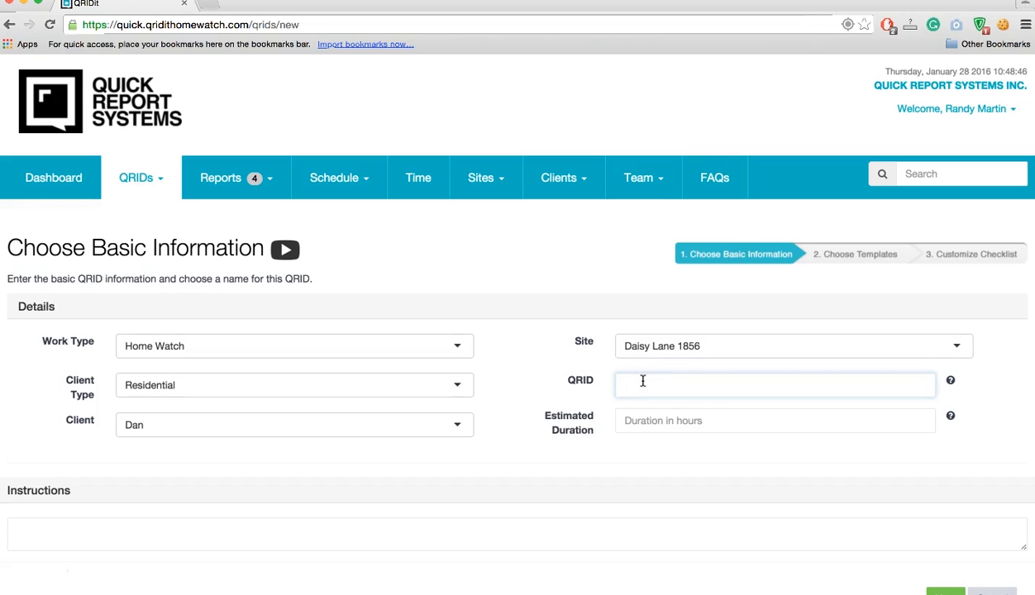
pyautogui.write('Checklist organized')
pyautogui.click(697, 421)
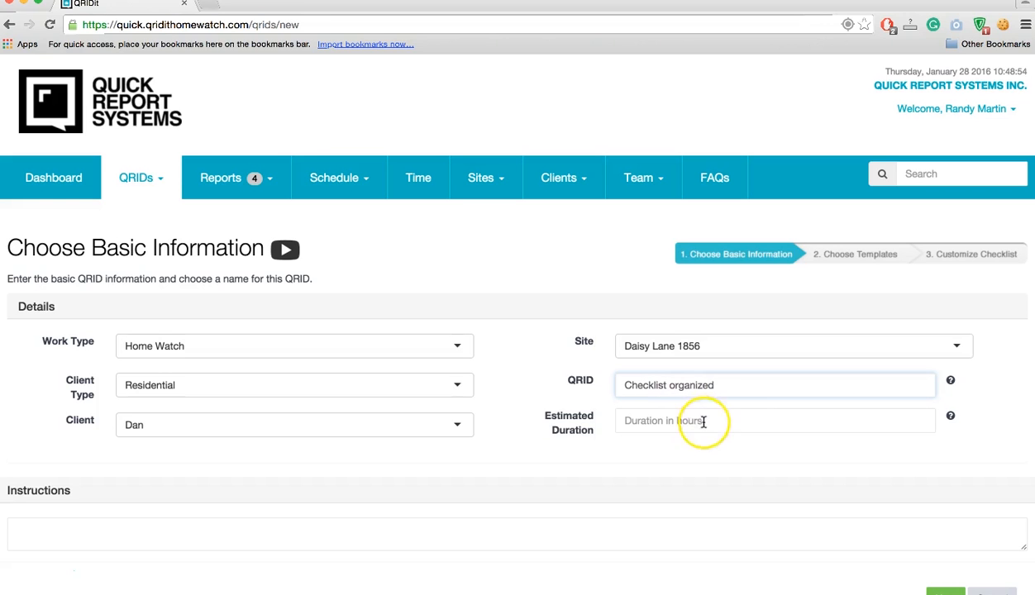
pyautogui.write('.5')
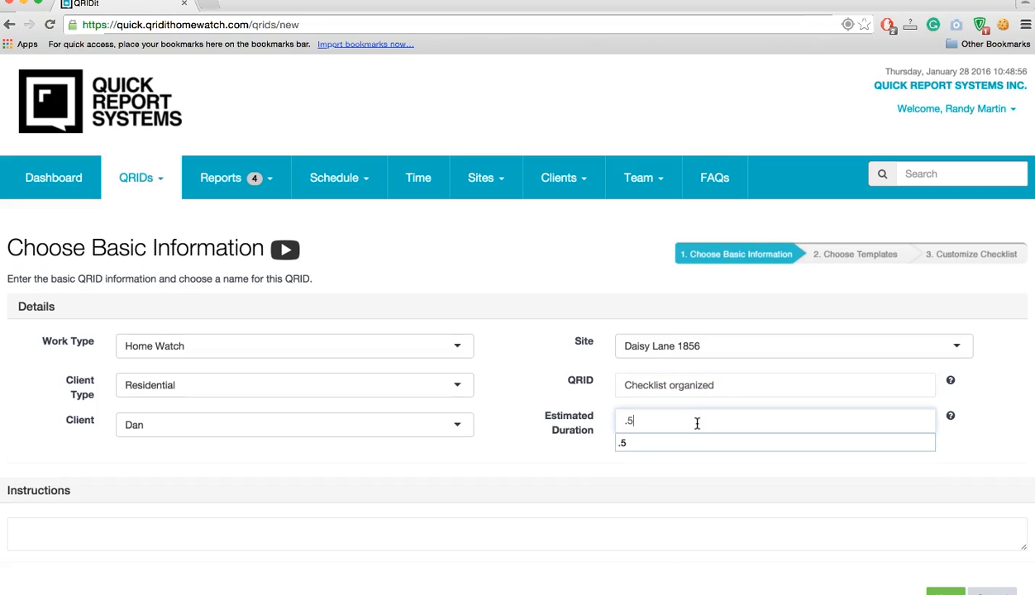
pyautogui.click(980, 430)
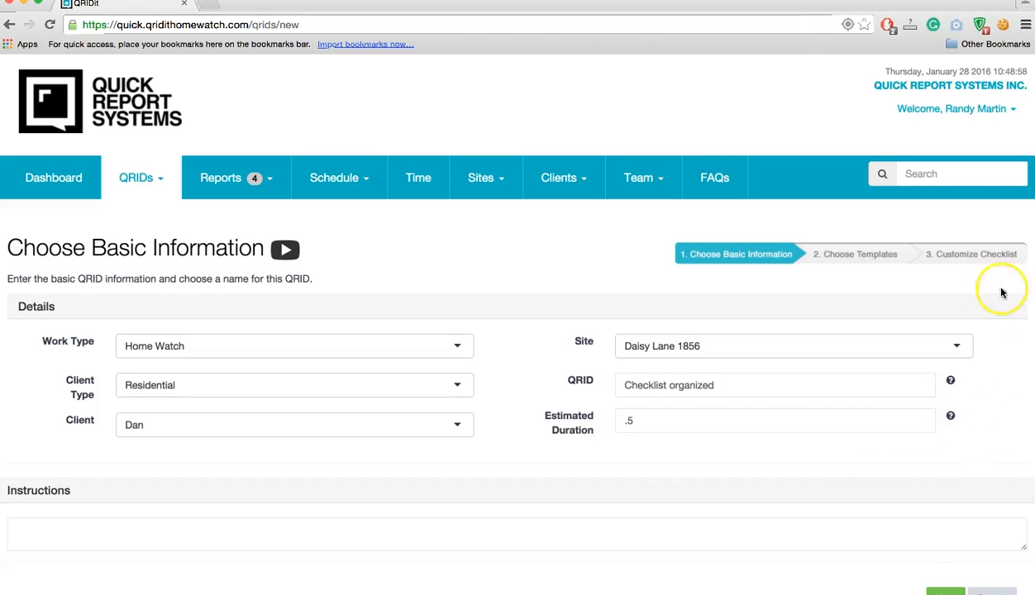
pyautogui.scroll(-2, 573, 267)
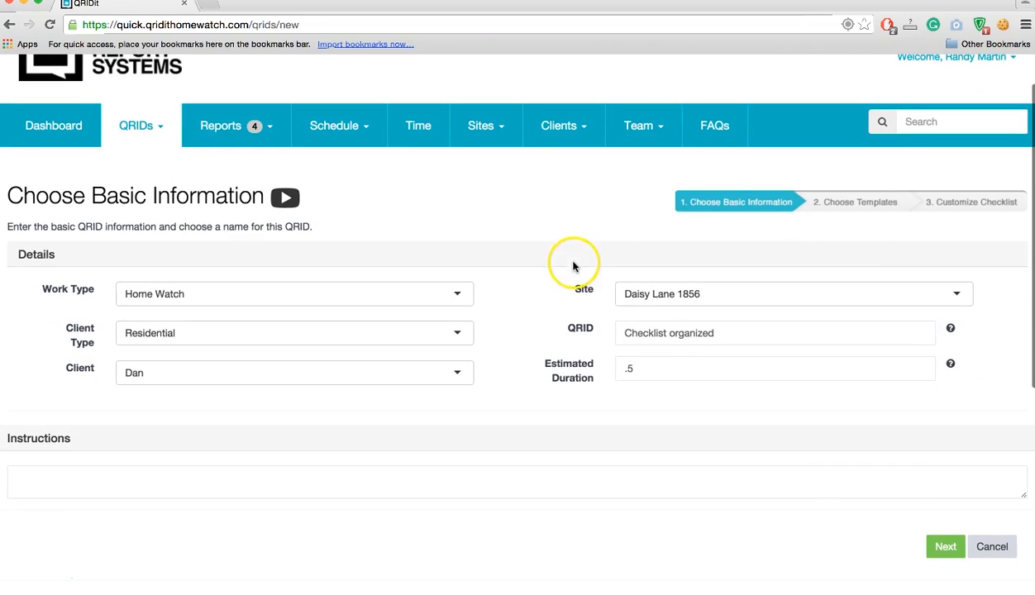
# Submit the basic information and continue to checklist customization without selecting any templates.
pyautogui.click(939, 548)
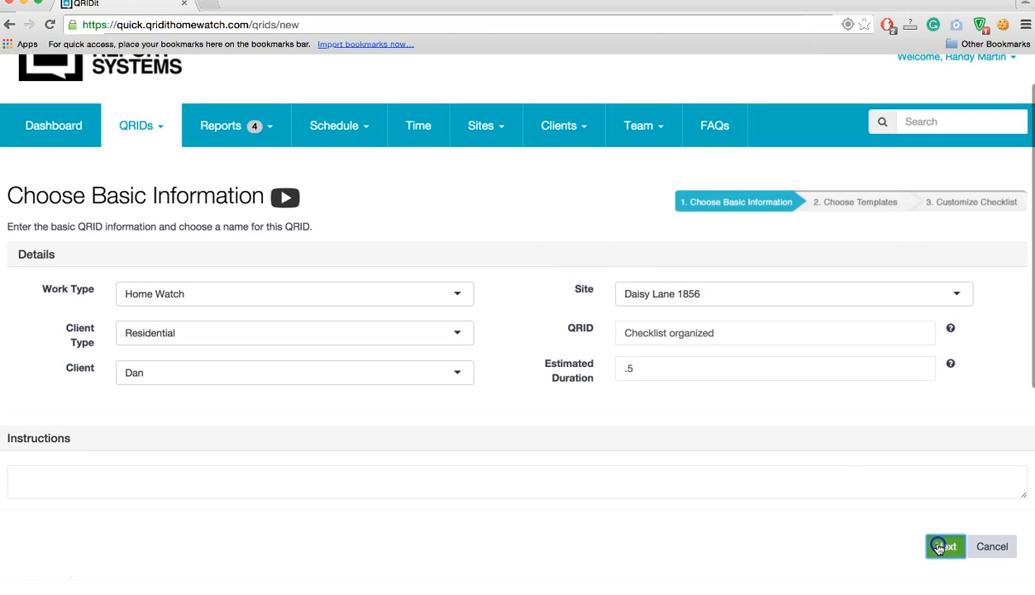
pyautogui.click(940, 547)
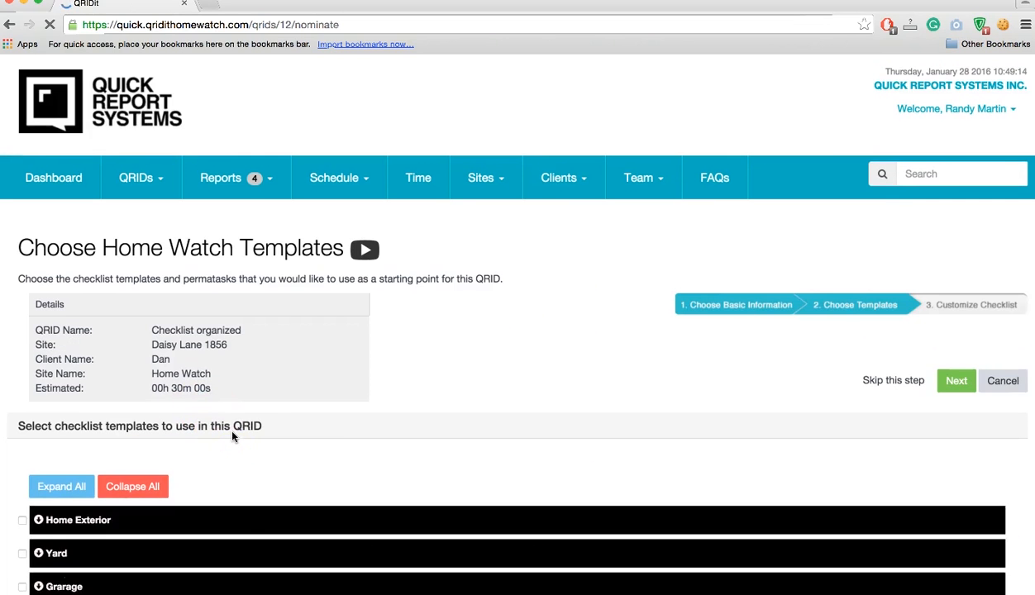
pyautogui.click(60, 493)
pyautogui.click(955, 381)
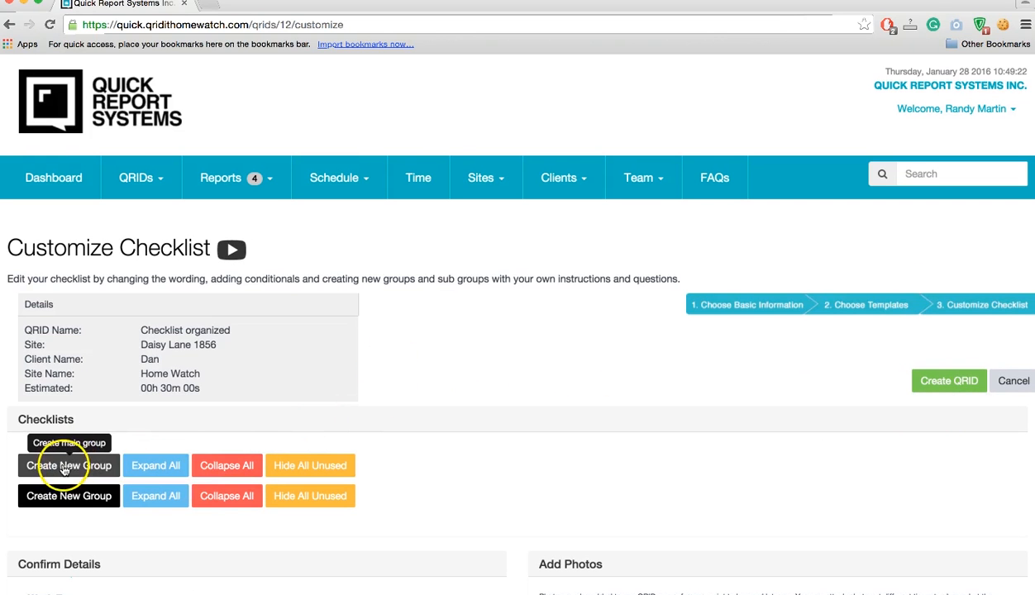
# Create a new main group in the checklist and name it "Home Exterior".
pyautogui.scroll(-3, 527, 439)
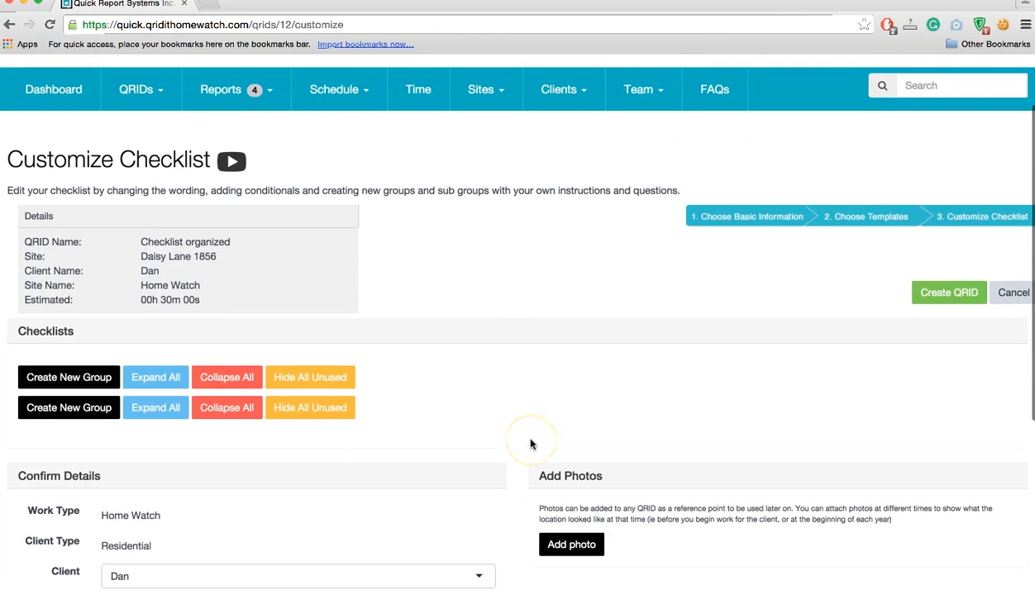
pyautogui.click(47, 382)
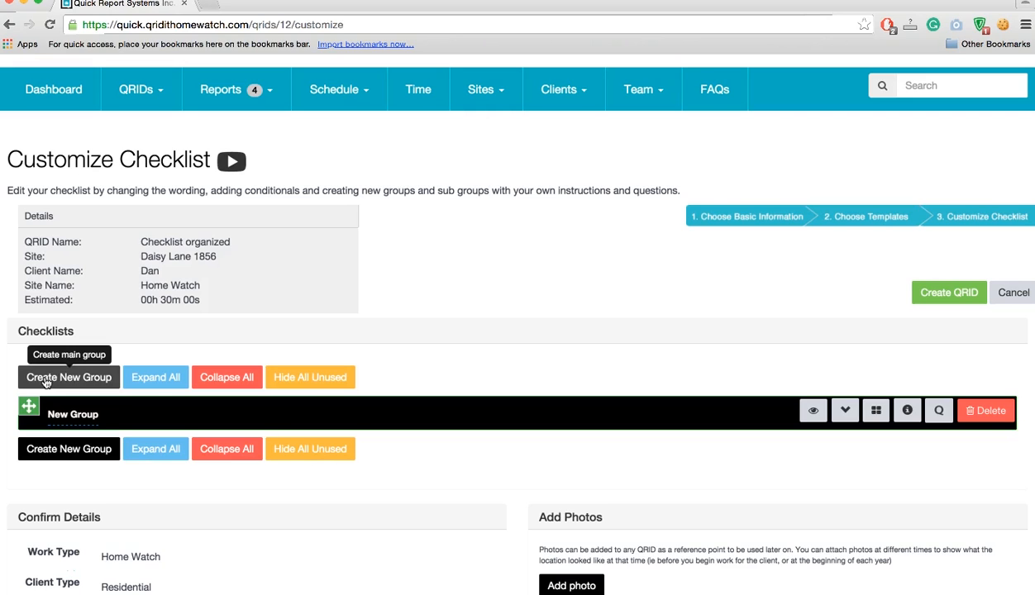
pyautogui.click(79, 412)
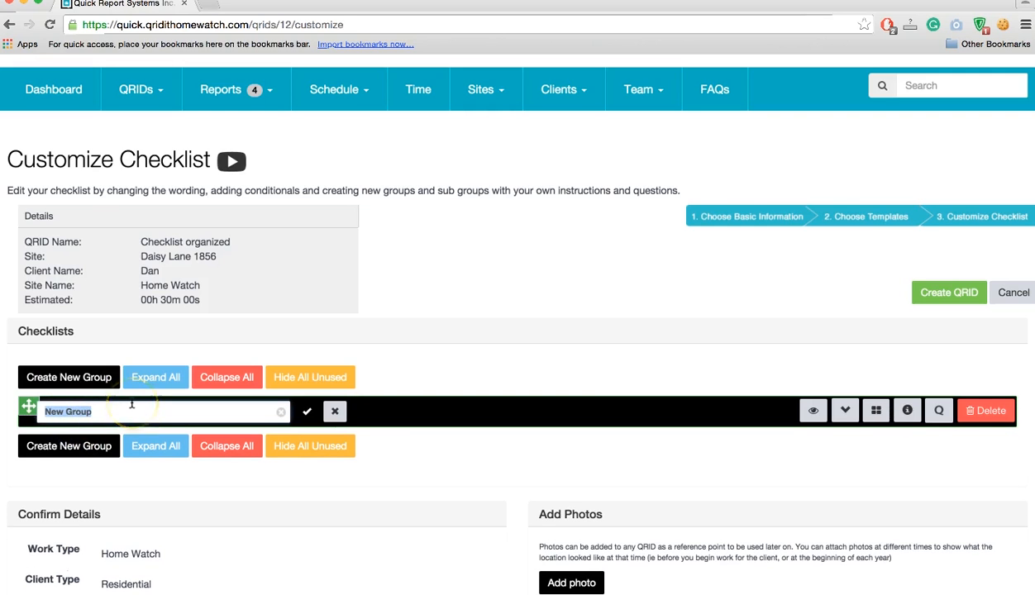
pyautogui.write('Home Ex')
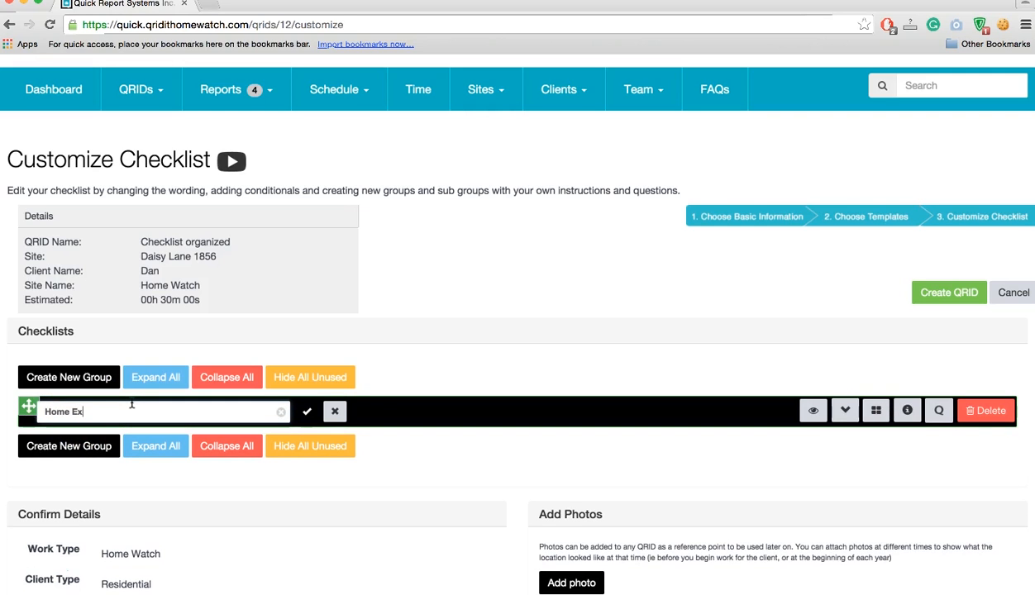
pyautogui.write('terior')
pyautogui.click(306, 411)
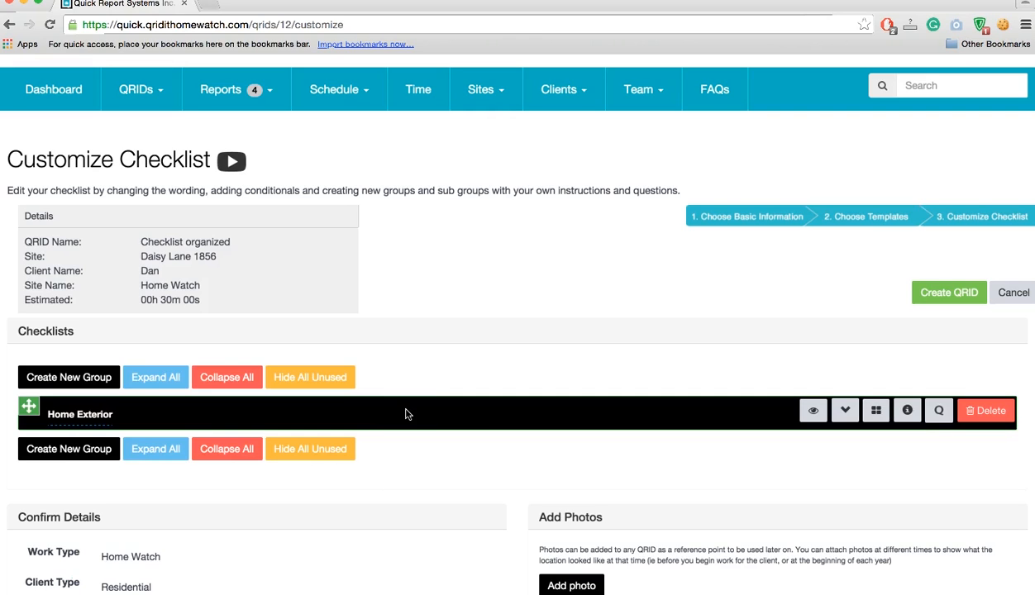
pyautogui.click(814, 414)
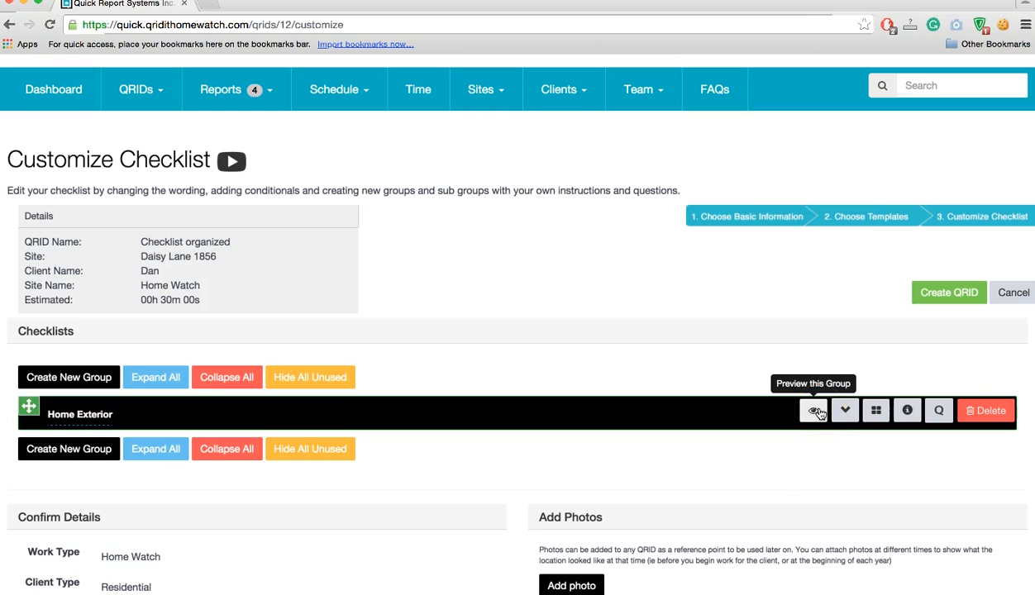
pyautogui.click(839, 412)
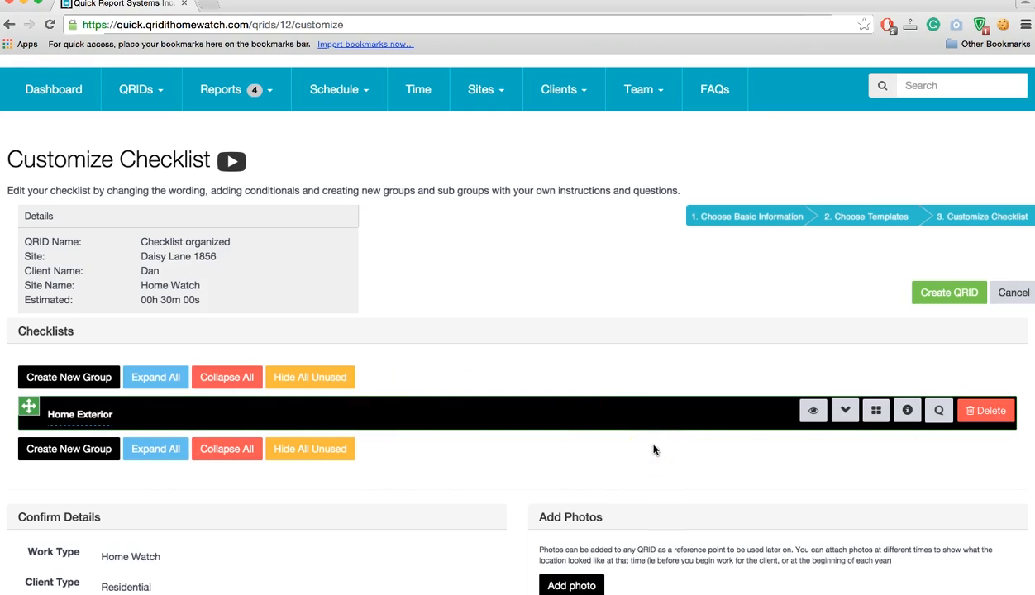
# Add two sub-groups under Home Exterior and name the first one "Roof".
pyautogui.click(876, 418)
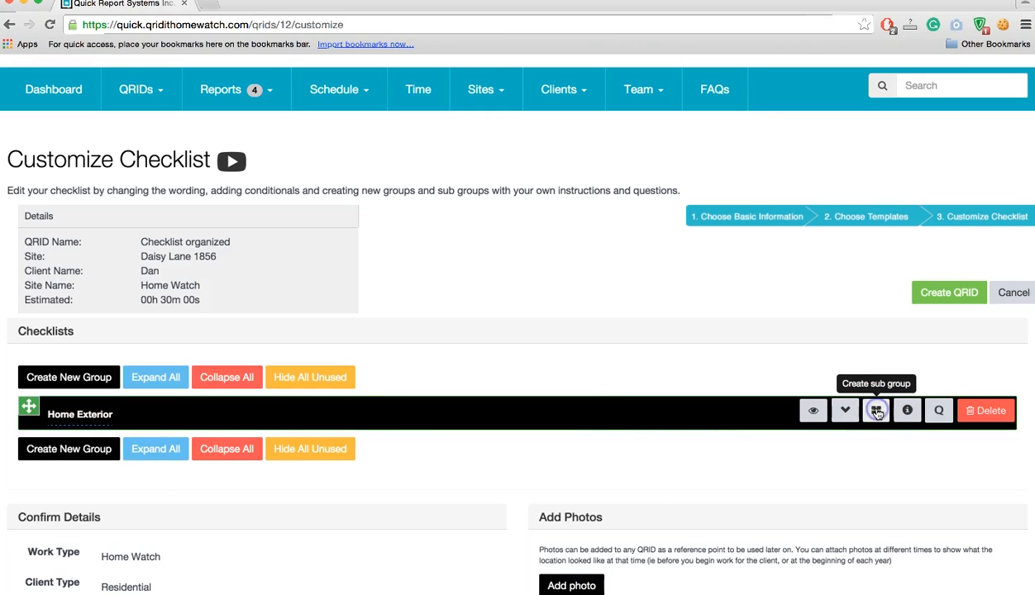
pyautogui.click(877, 412)
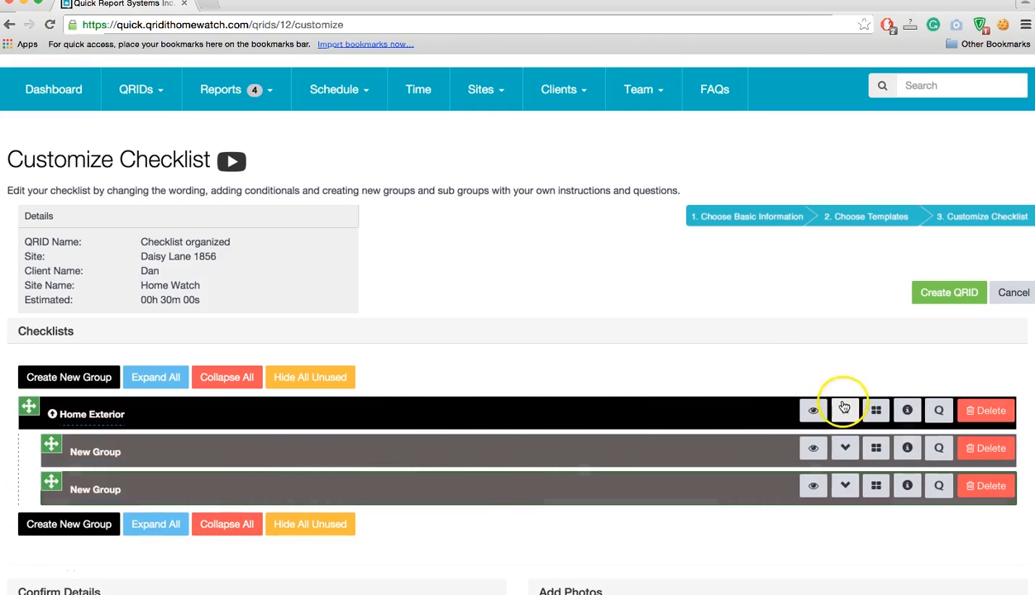
pyautogui.click(89, 451)
pyautogui.write('Roof')
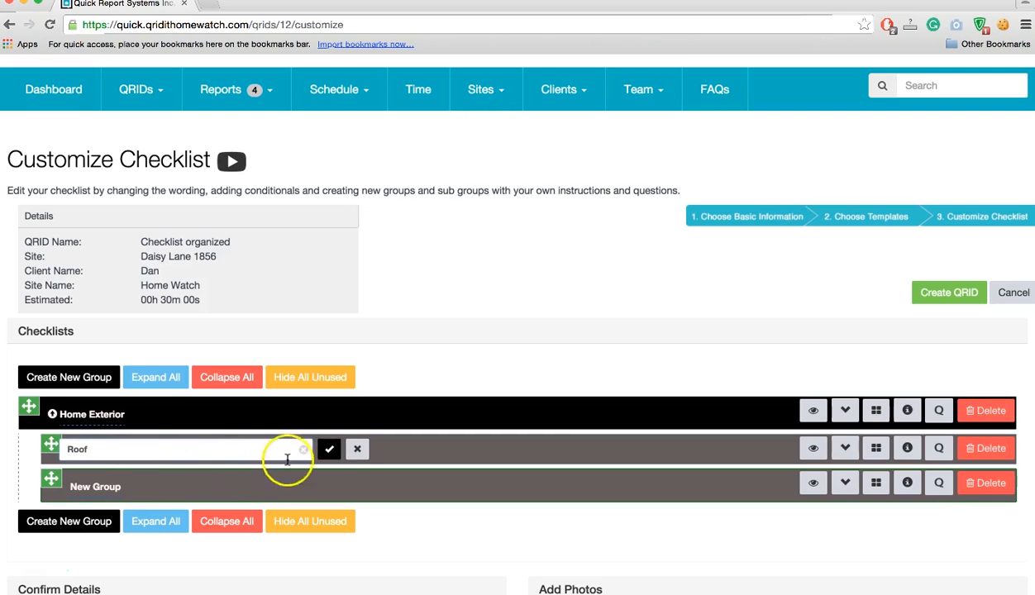
pyautogui.click(329, 449)
# Rename the second sub-group under Home Exterior to "Exterior Walls, Doors & Windows".
pyautogui.click(119, 483)
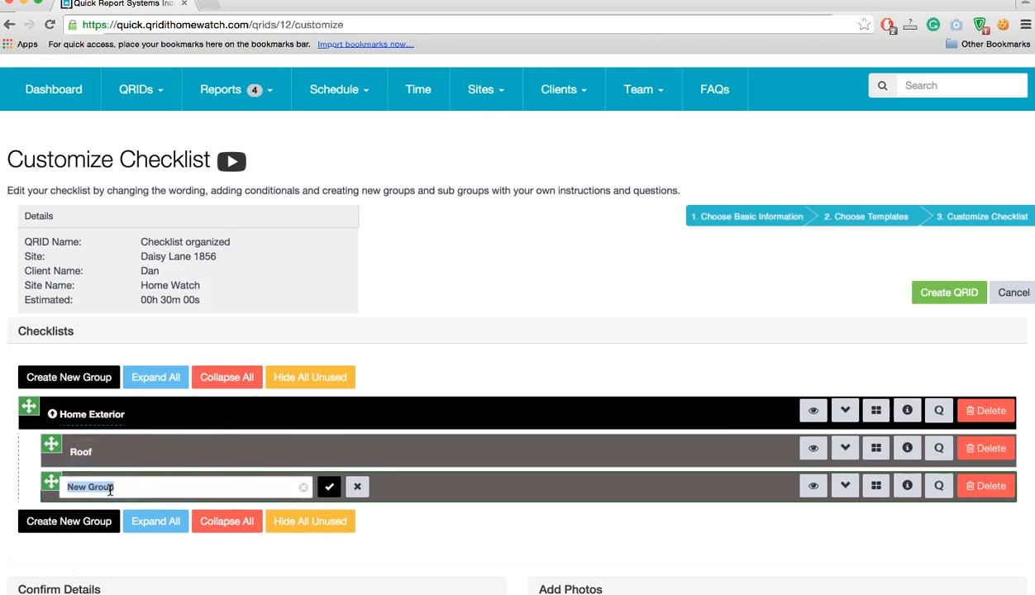
pyautogui.write('Exterior Walls, ')
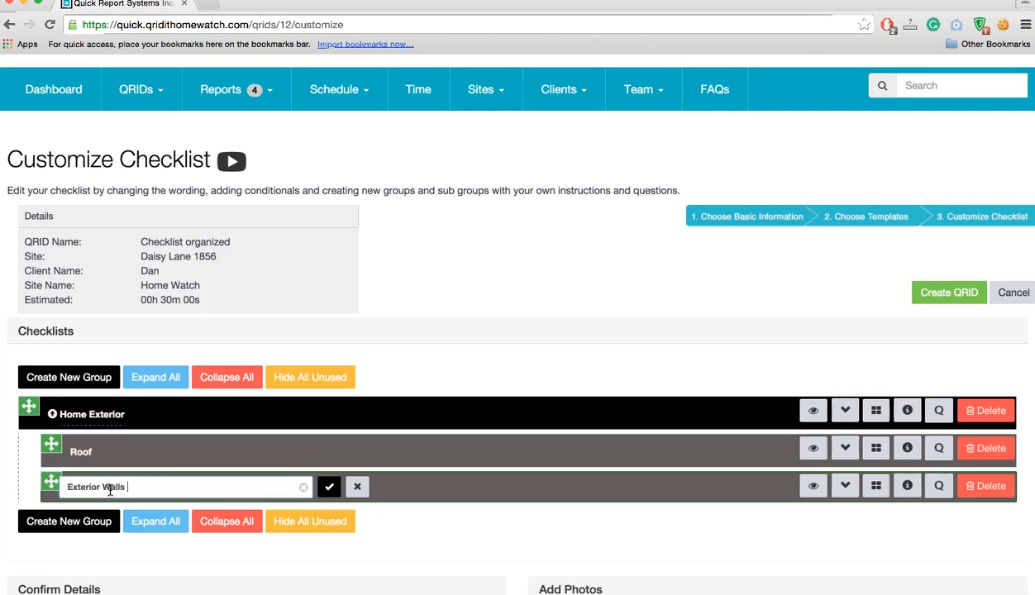
pyautogui.write('Doors & Windows')
pyautogui.click(329, 486)
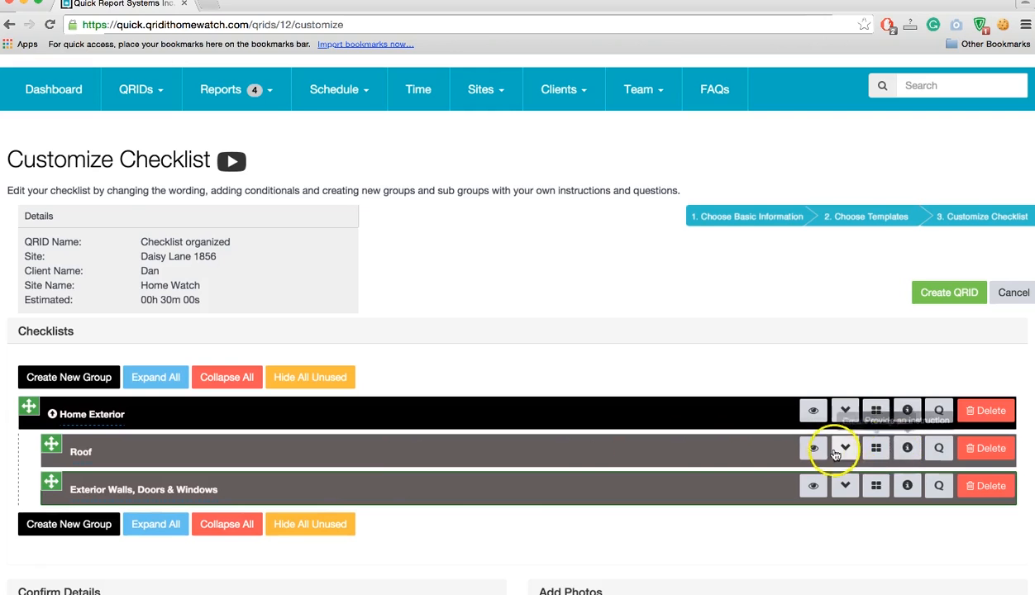
# Add a question to the Roof sub-group that reads "Is the roof okay?".
pyautogui.click(941, 449)
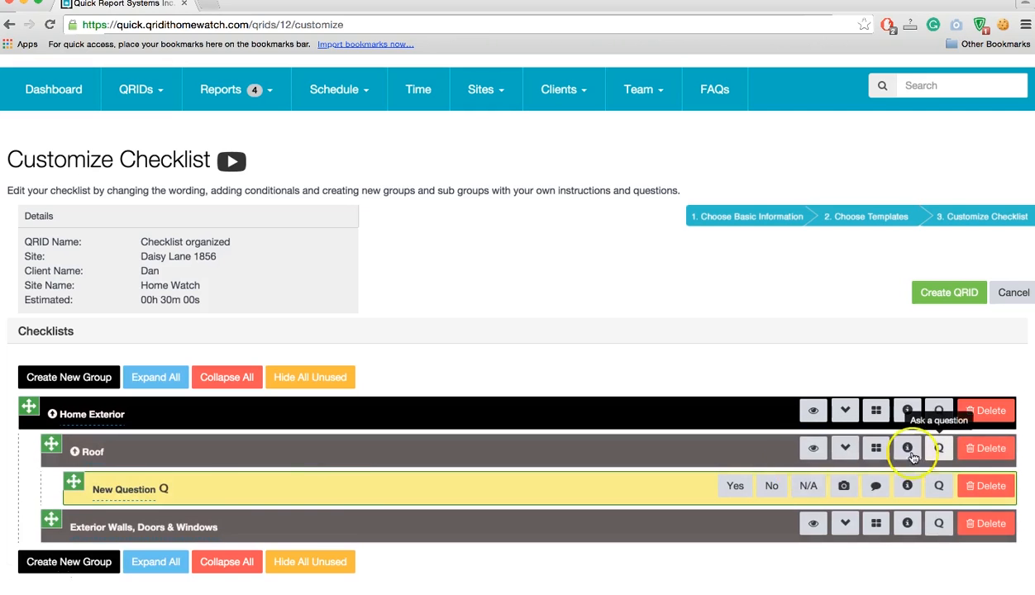
pyautogui.click(124, 489)
pyautogui.tripleClick(125, 489)
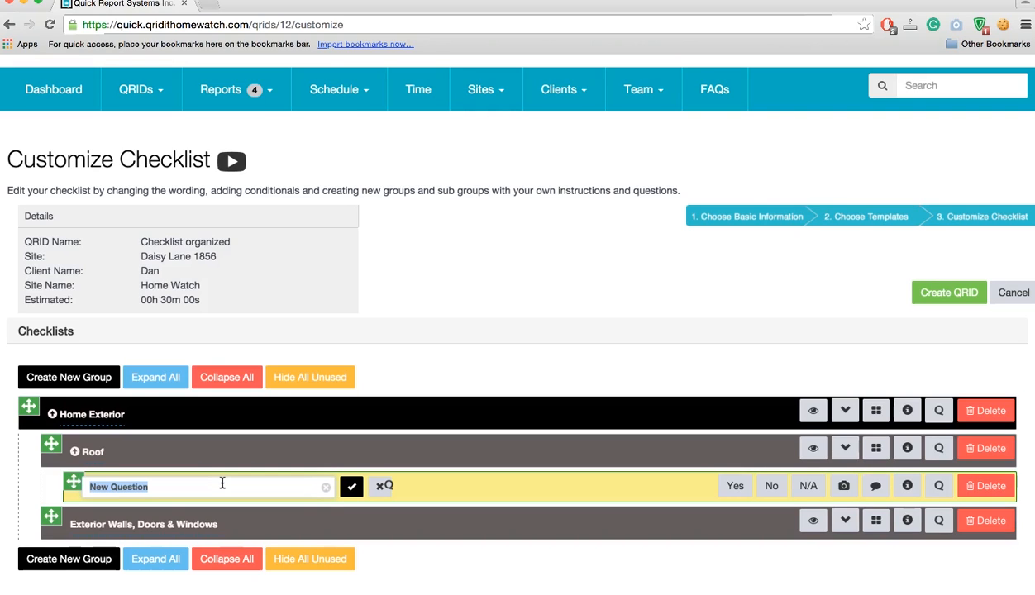
pyautogui.write('Is the roof okay?')
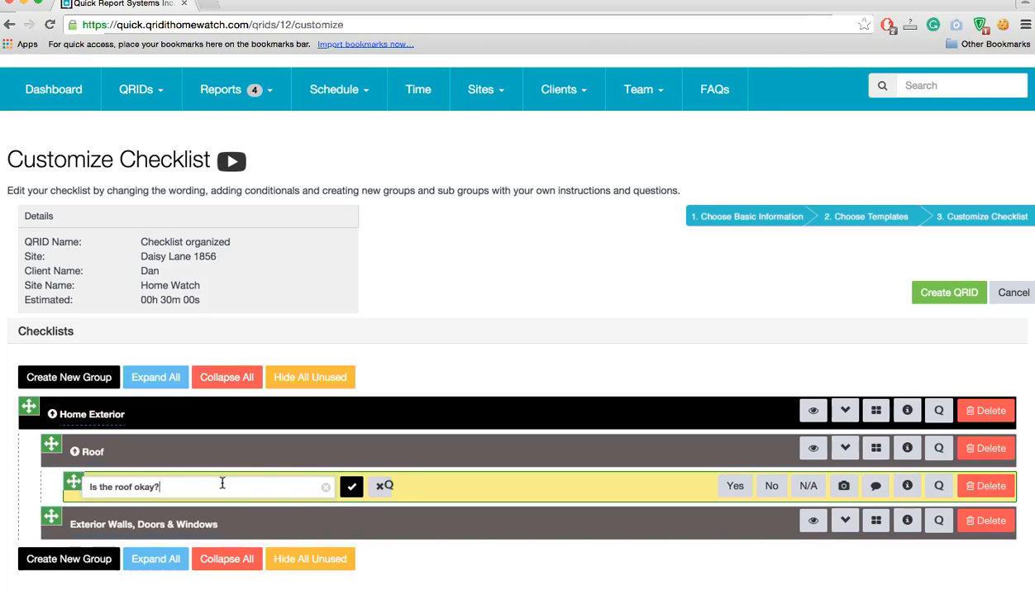
pyautogui.click(351, 486)
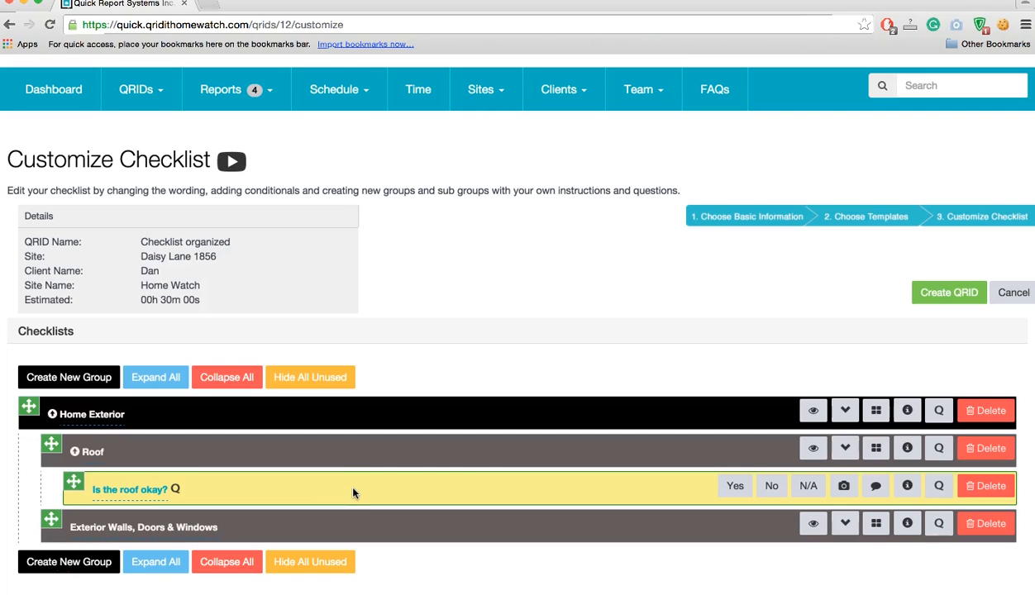
# Add a conditional photo request and comment request for a No answer to the roof question.
pyautogui.click(773, 488)
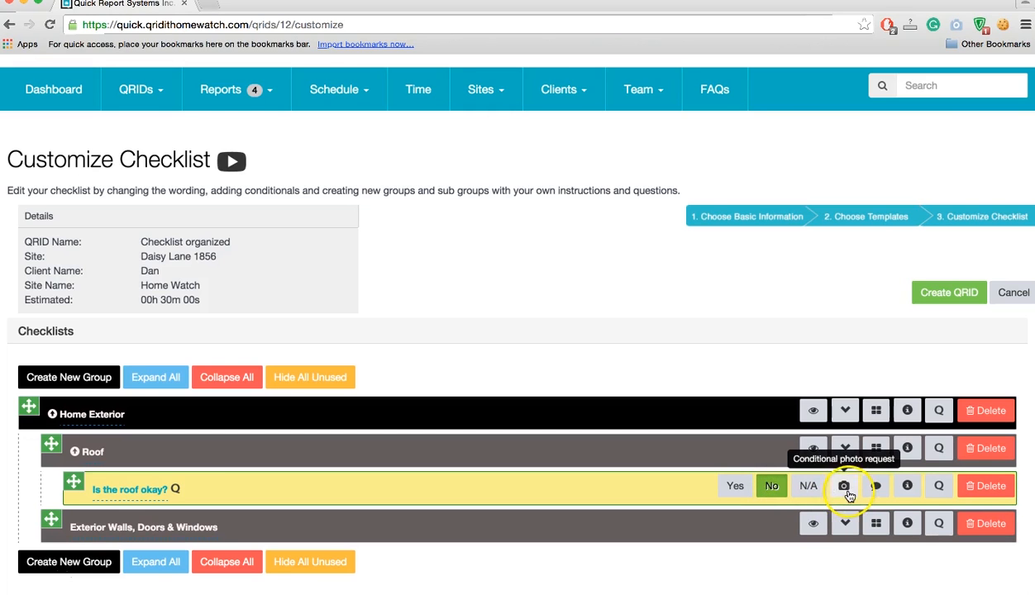
pyautogui.click(846, 493)
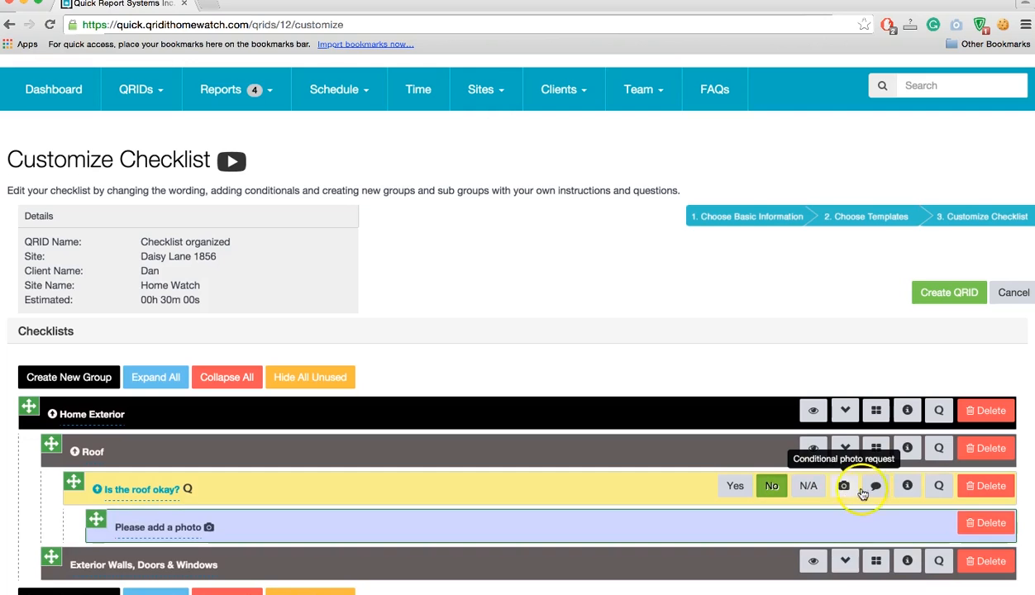
pyautogui.click(877, 490)
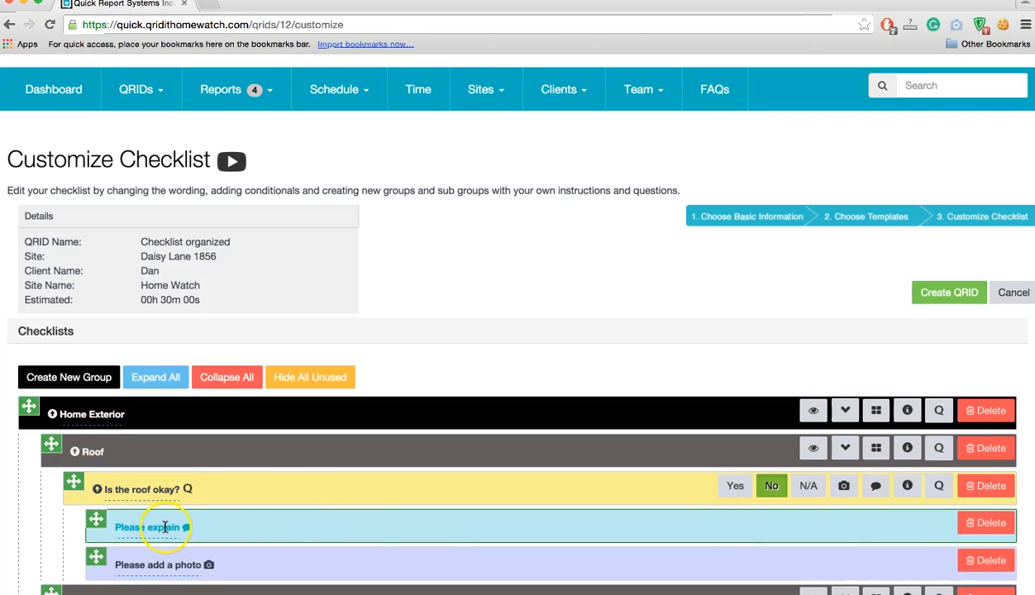
# Reword the roof question's conditional comment request to "Please explain in detail what the problem is?".
pyautogui.click(163, 526)
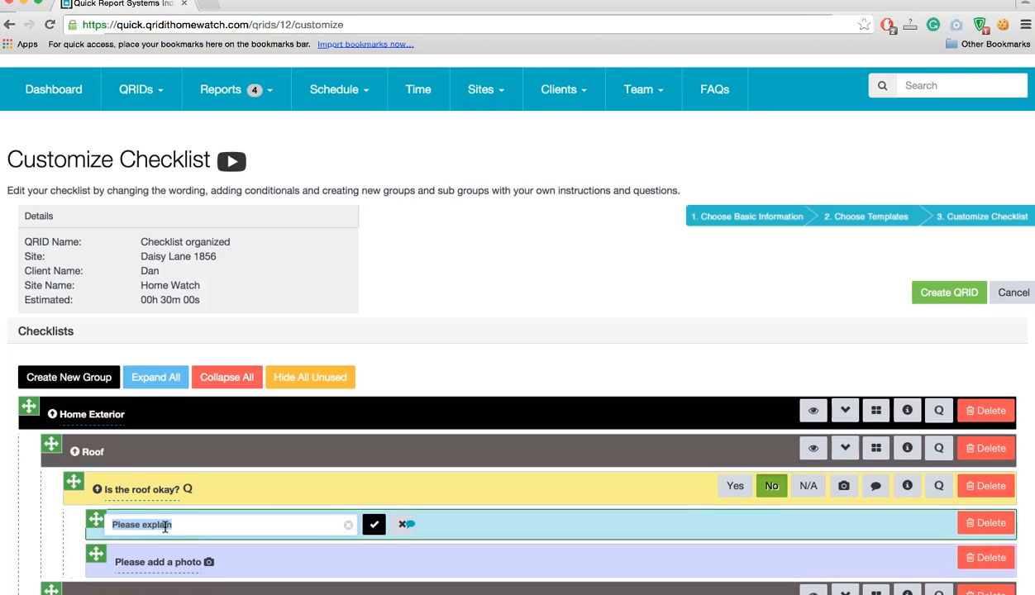
pyautogui.click(175, 526)
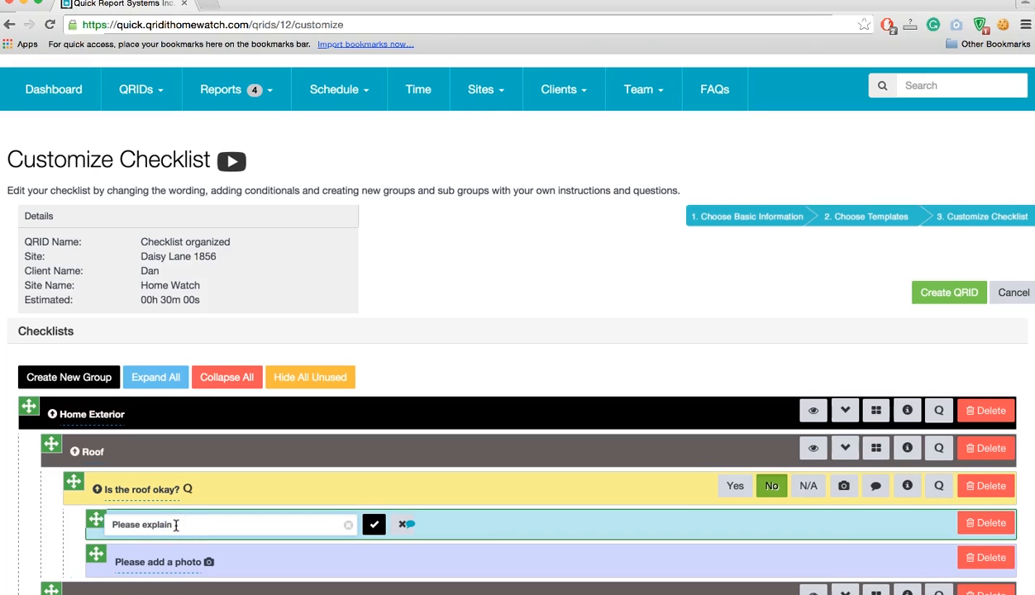
pyautogui.write('in detail what the problem is')
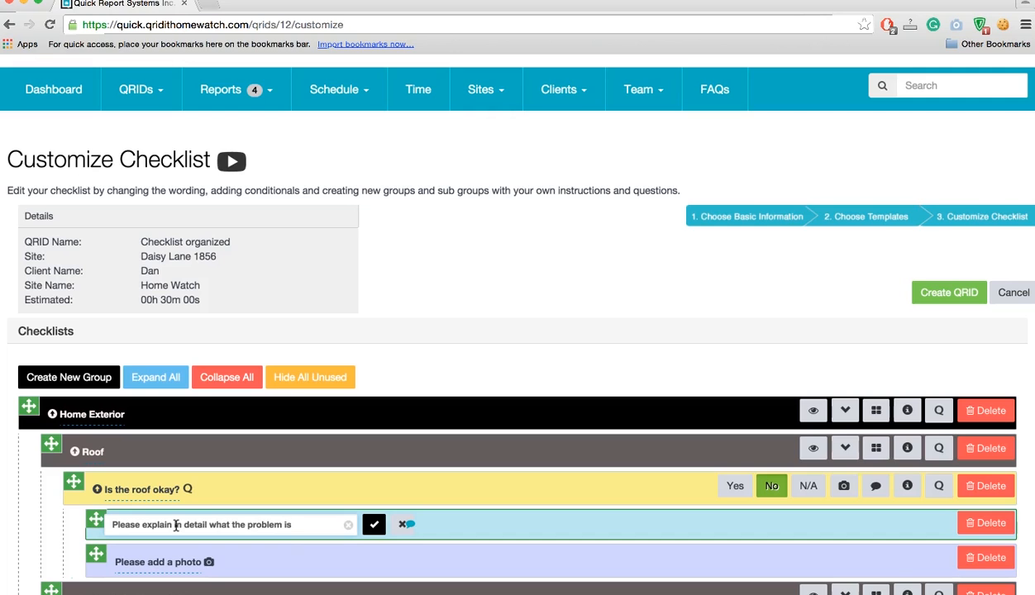
pyautogui.write('?')
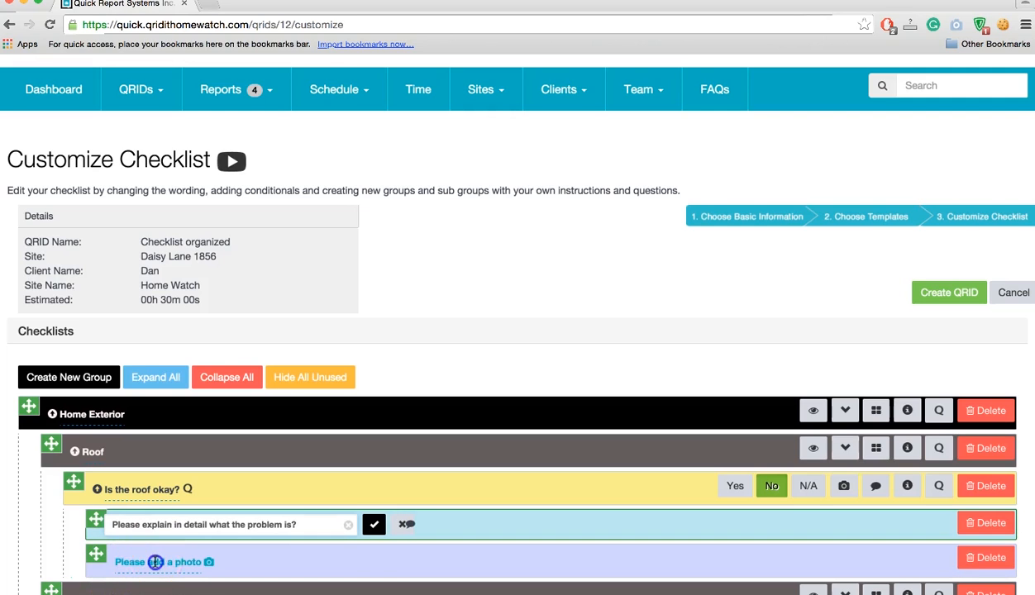
# Reword the roof question's conditional photo request to "Please add a photo of the problem".
pyautogui.click(154, 562)
pyautogui.write('of the problem')
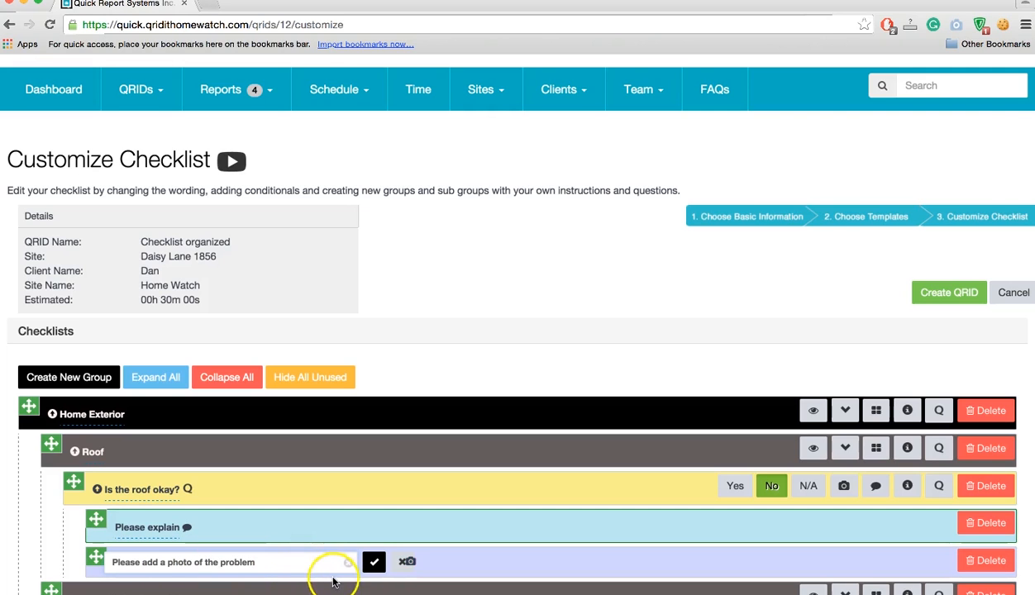
pyautogui.click(374, 562)
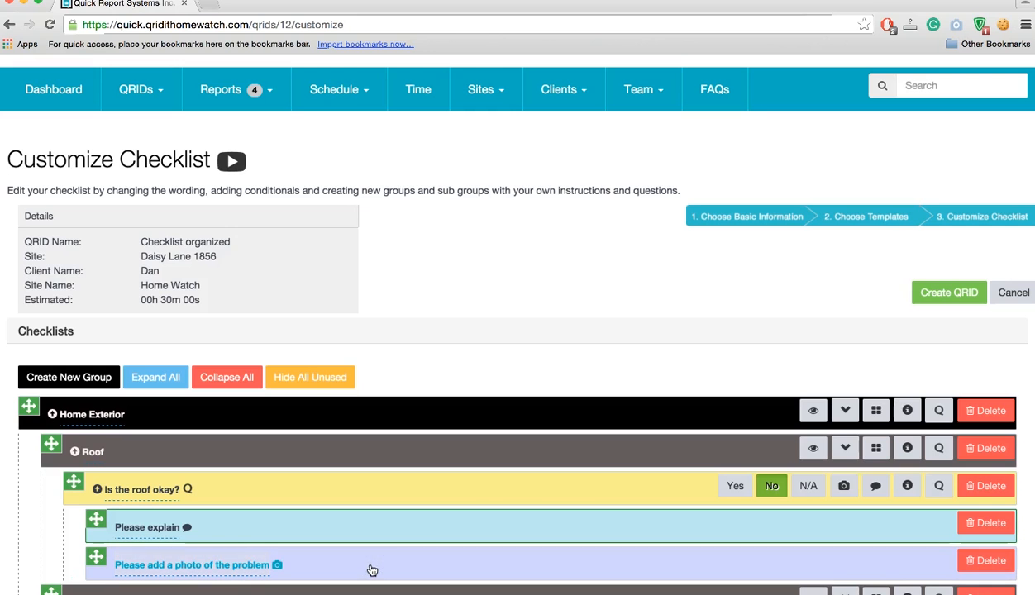
# Preview the Home Exterior group and test the roof question with a Yes and then a No answer.
pyautogui.scroll(-5, 487, 558)
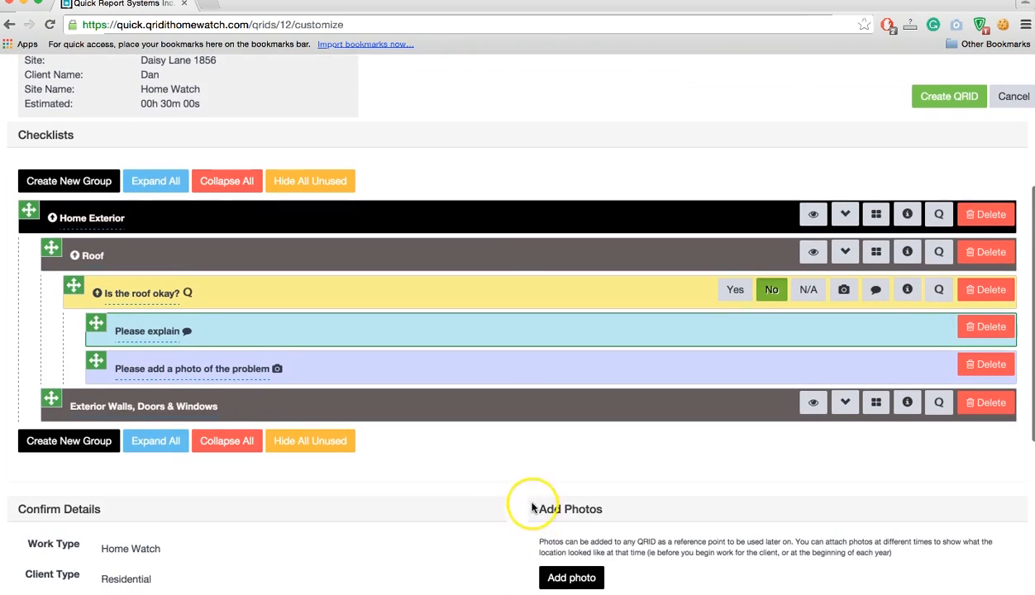
pyautogui.scroll(1, 533, 505)
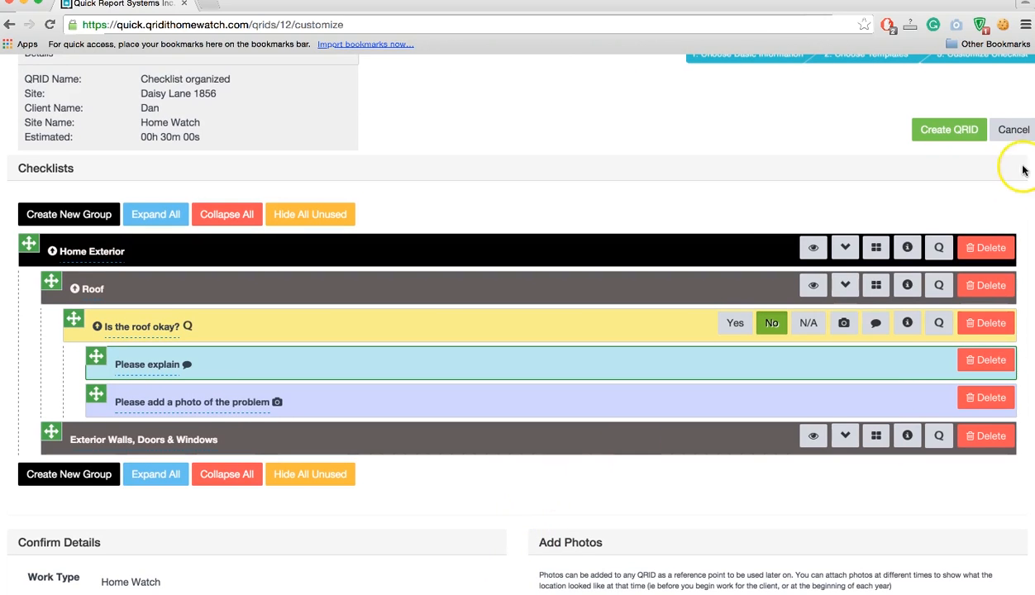
pyautogui.click(813, 248)
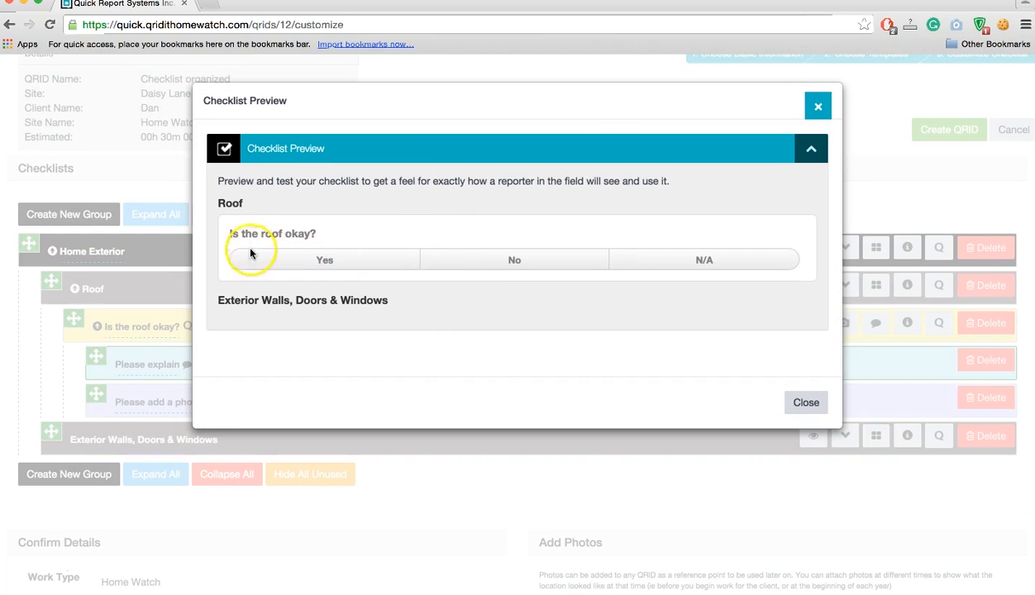
pyautogui.click(348, 261)
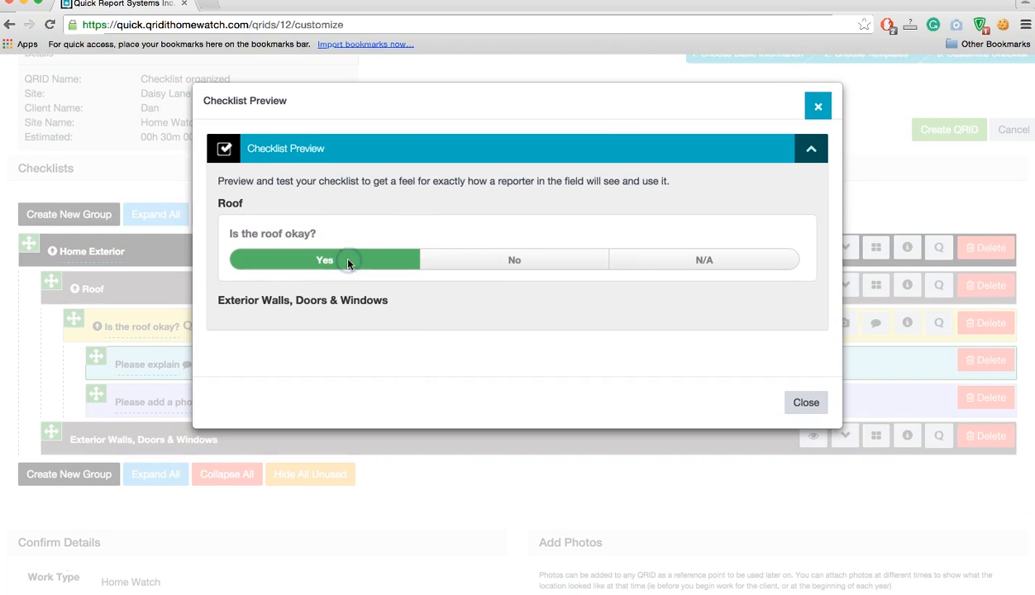
pyautogui.click(503, 258)
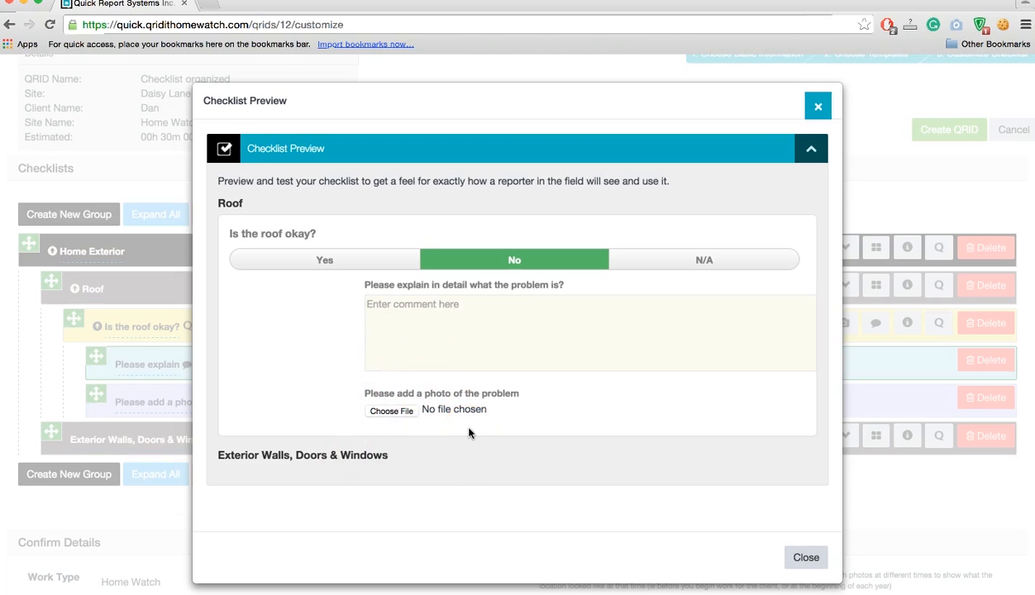
pyautogui.click(806, 556)
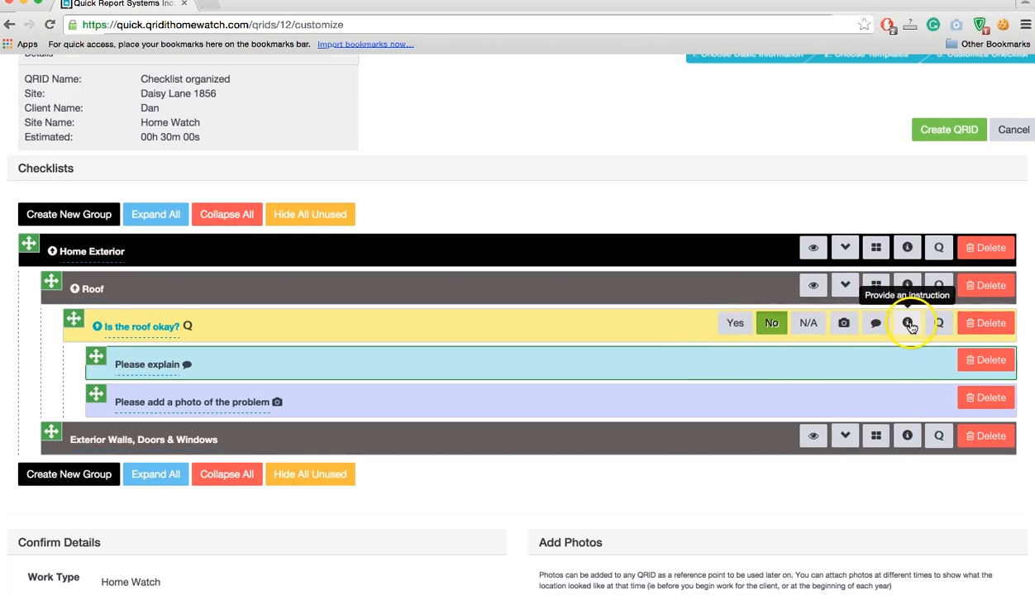
# Add an instruction under the roof question that reads "Please take photos of the roof".
pyautogui.click(908, 323)
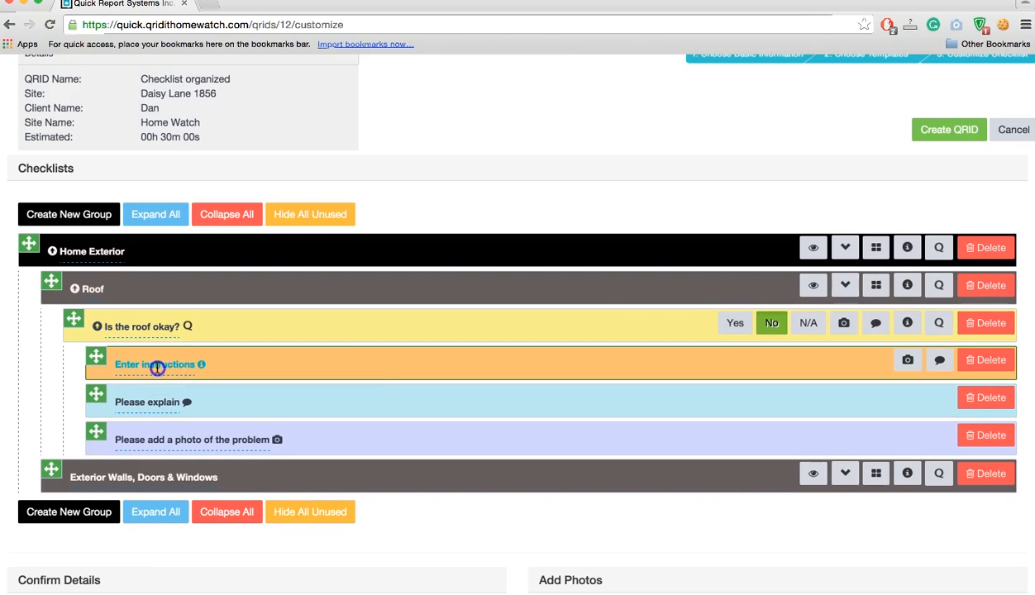
pyautogui.click(157, 366)
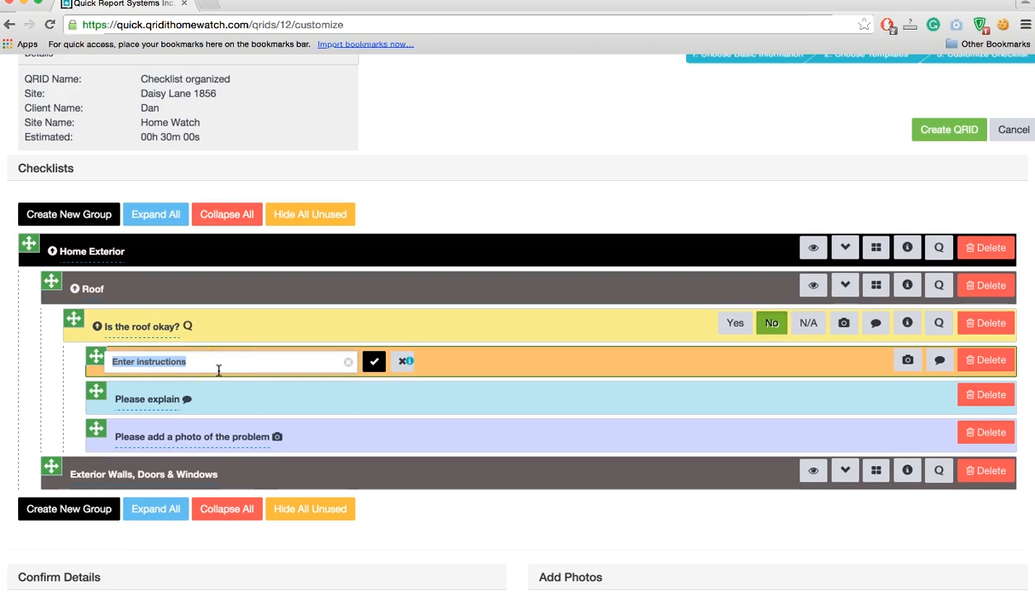
pyautogui.write('Please take photos of the roof')
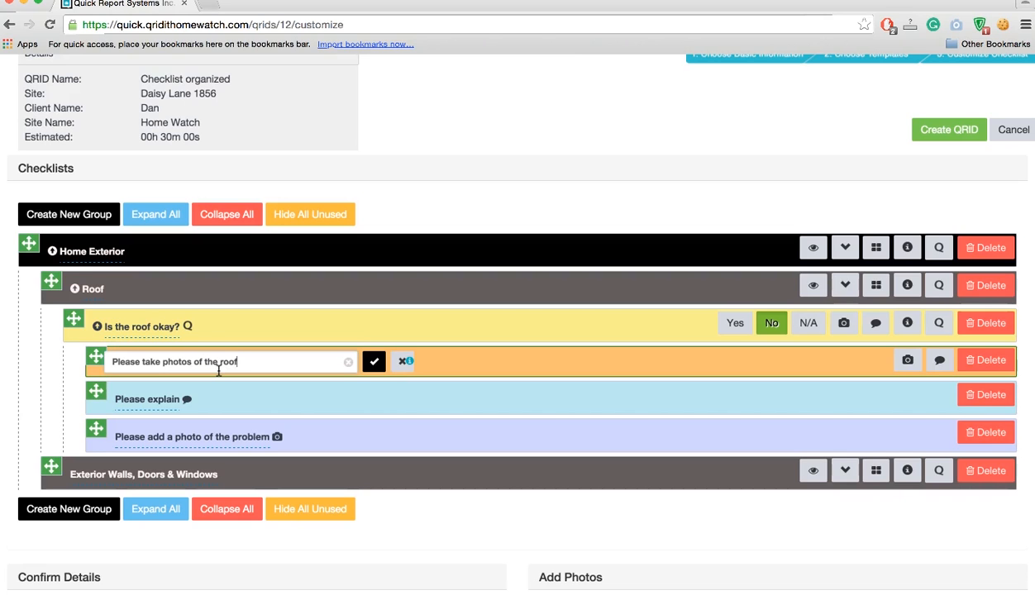
pyautogui.click(373, 362)
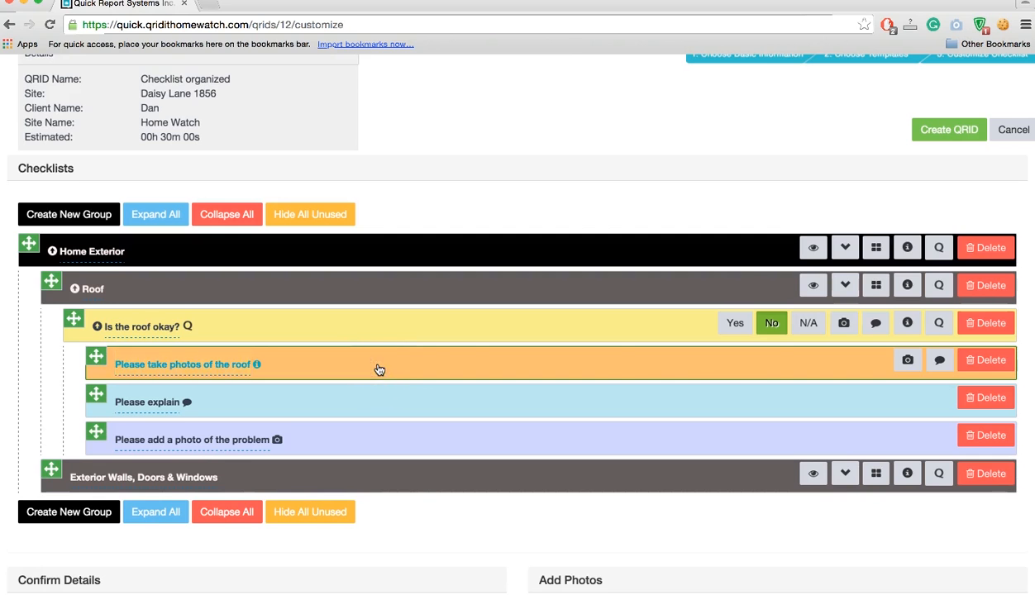
# Preview the Home Exterior group again, testing Yes and No, ticking the roof photo instruction and entering the comment "ajcbcjb".
pyautogui.click(814, 249)
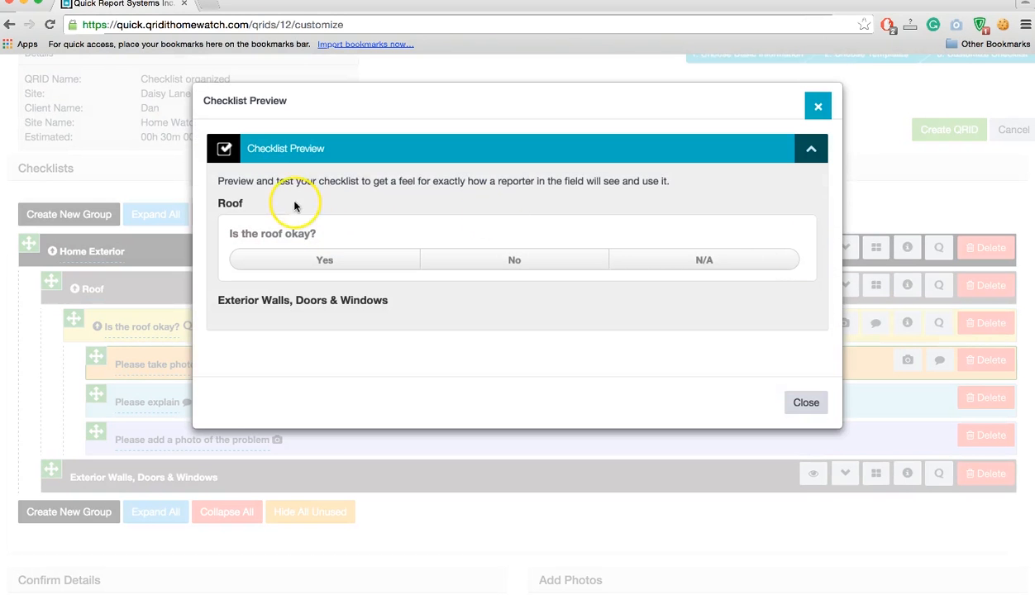
pyautogui.click(351, 259)
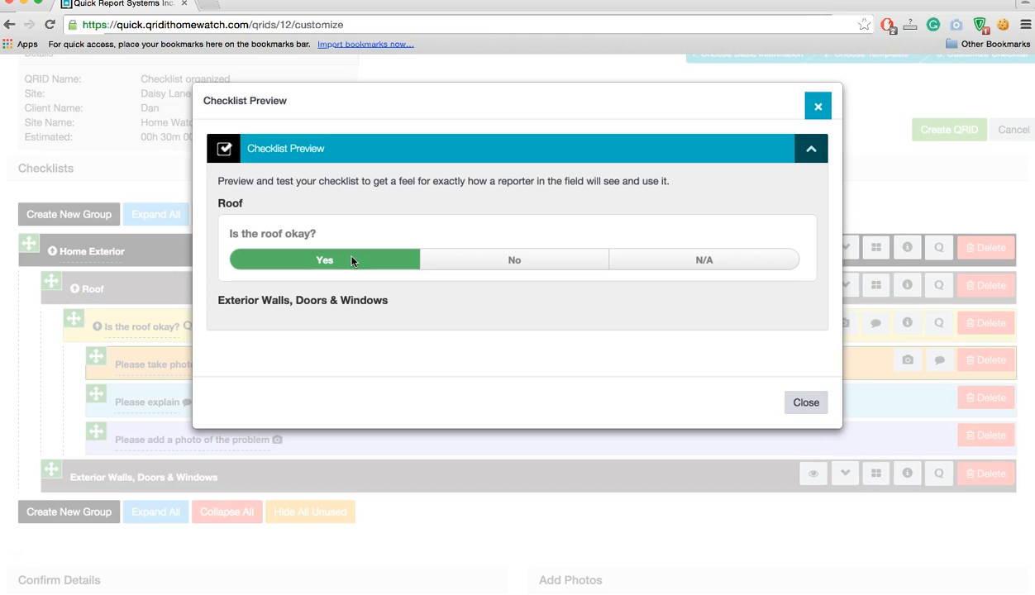
pyautogui.click(509, 260)
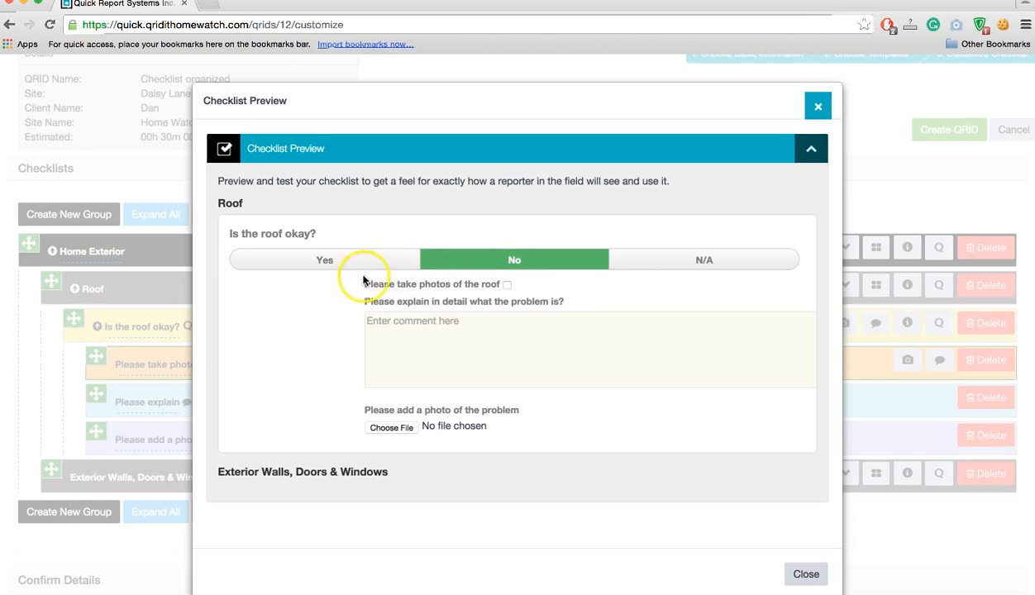
pyautogui.click(507, 285)
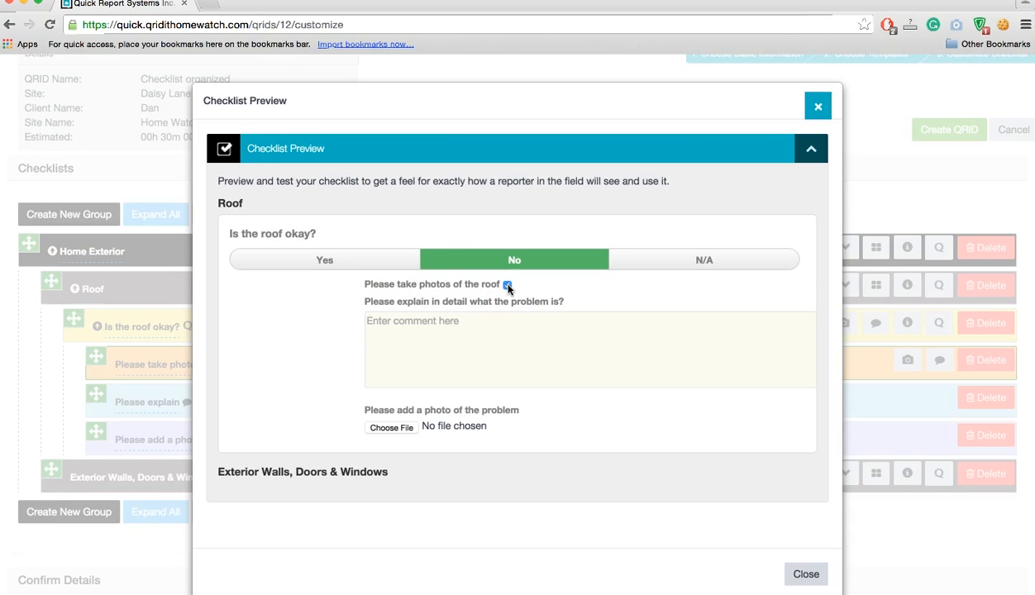
pyautogui.click(426, 345)
pyautogui.write('ajcbcjb')
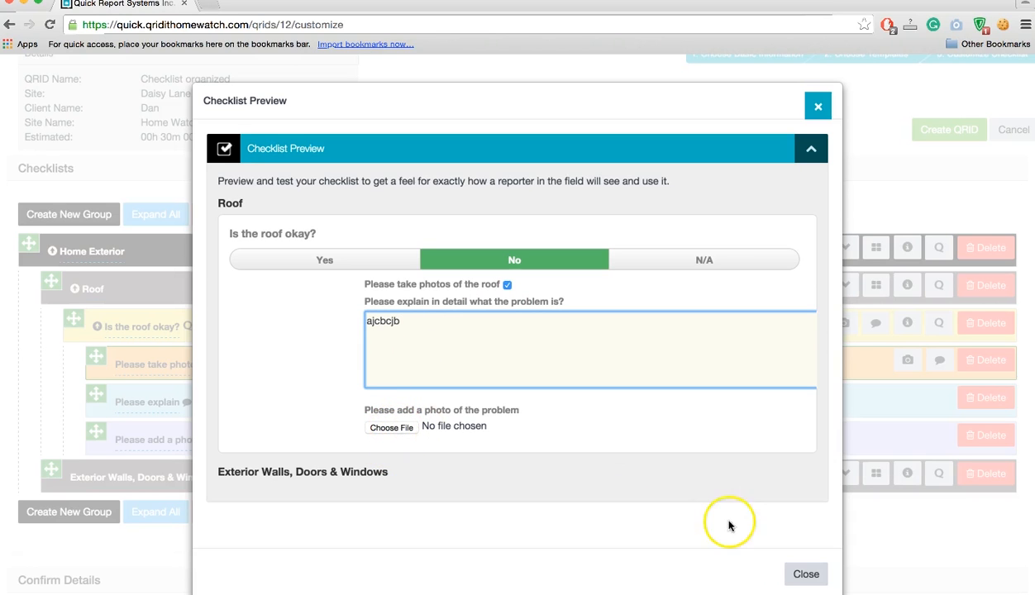
pyautogui.click(801, 575)
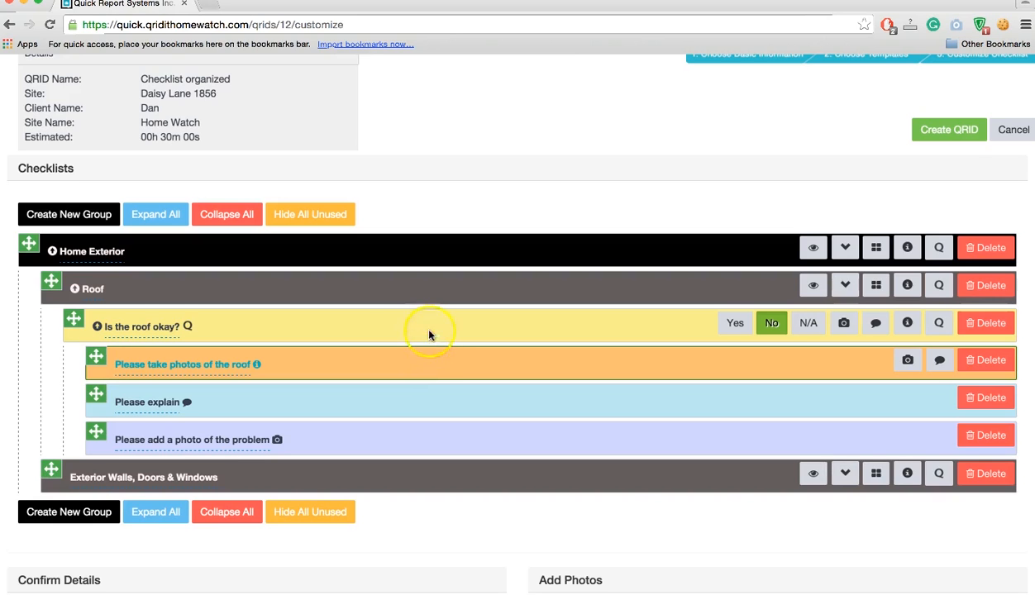
# Add a nested question under the roof question that reads "Is the chimney okay?".
pyautogui.click(373, 343)
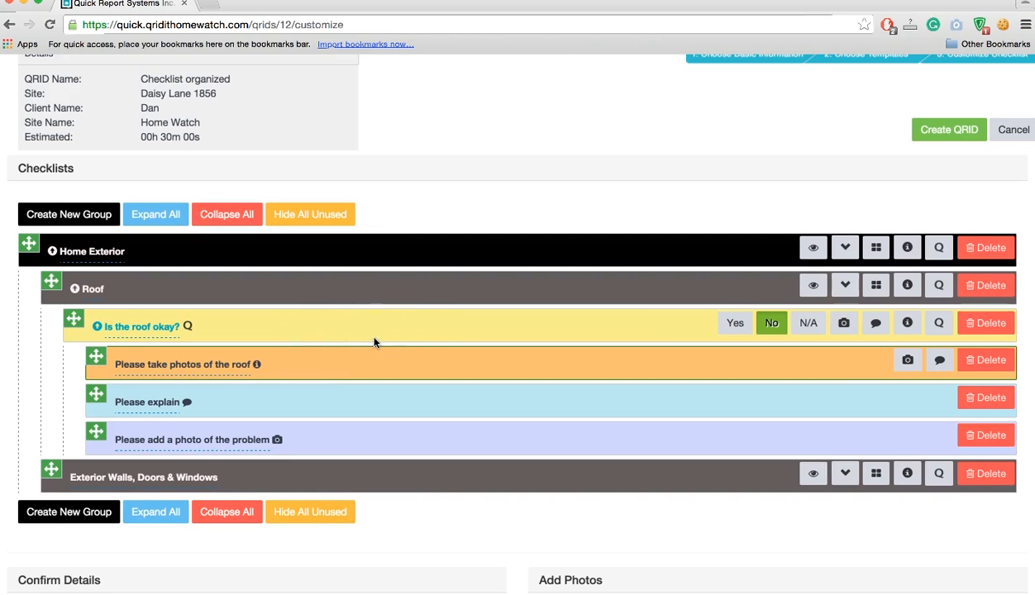
pyautogui.click(941, 324)
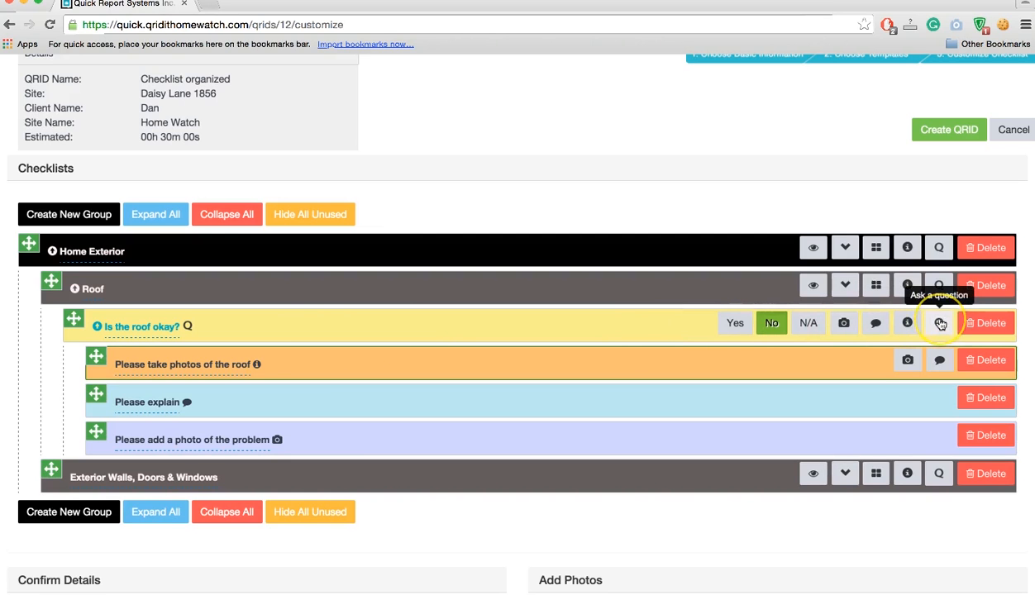
pyautogui.click(940, 323)
pyautogui.click(87, 477)
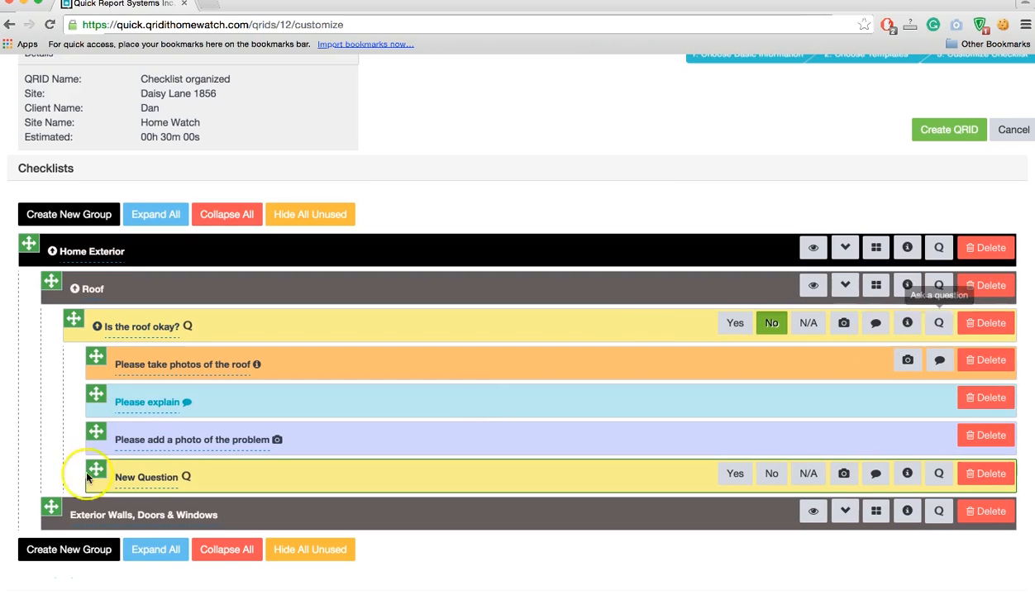
pyautogui.click(165, 478)
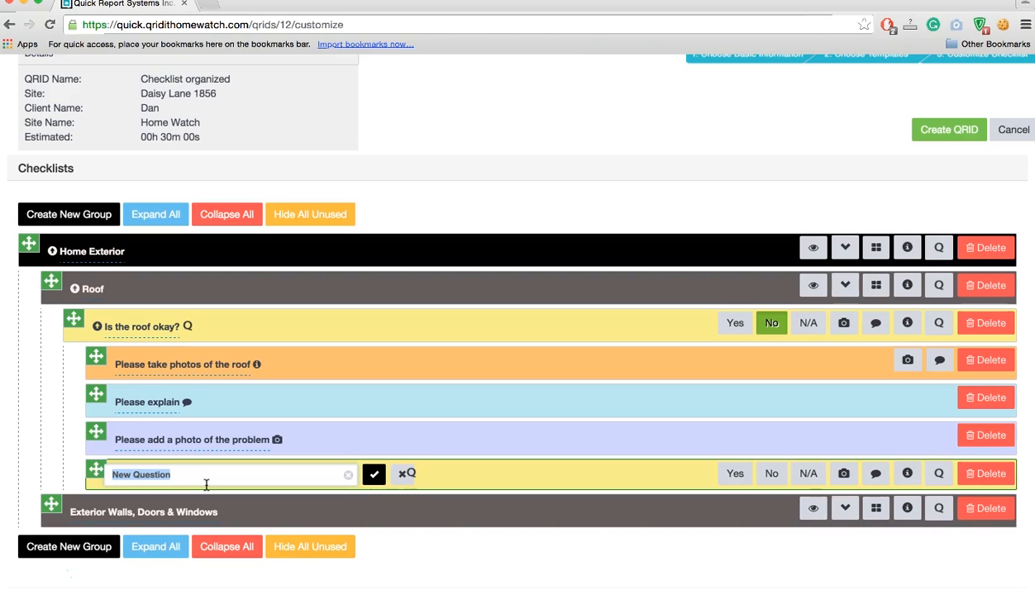
pyautogui.write('Is the chimney oka')
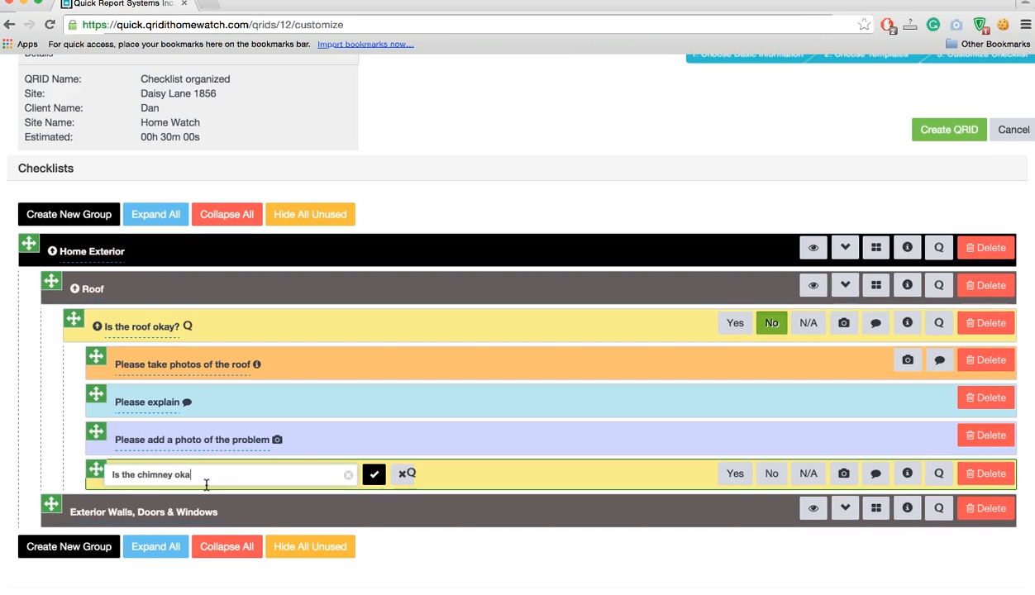
pyautogui.write('y?')
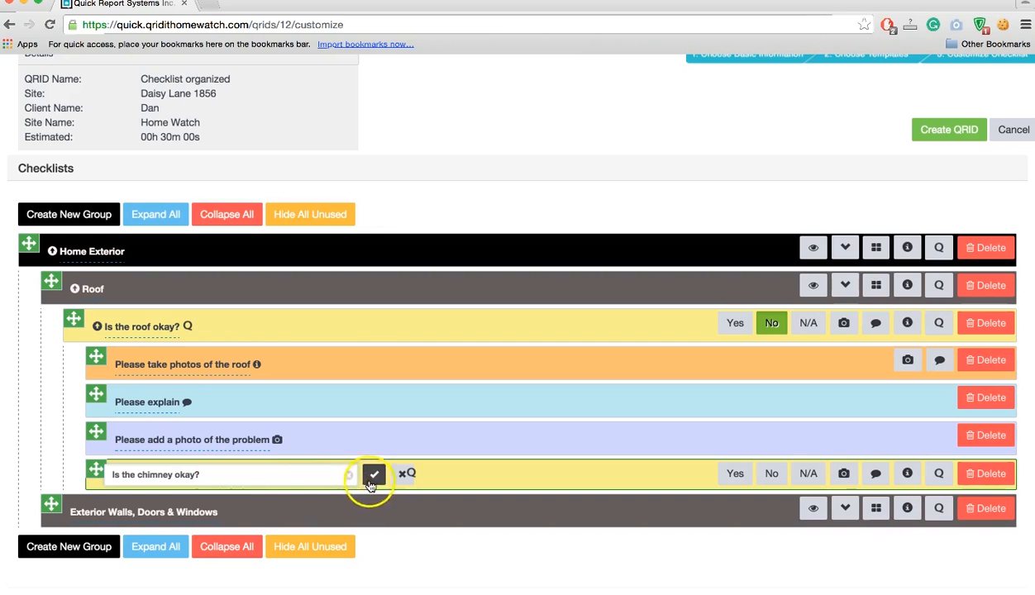
pyautogui.click(372, 478)
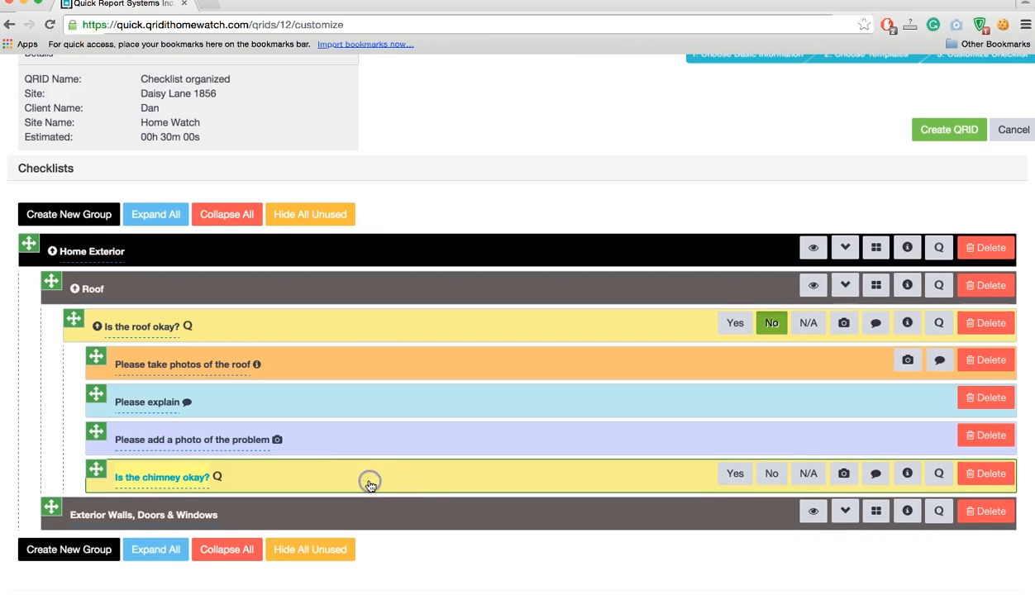
# Add a conditional comment request and photo request for a No answer to the chimney question.
pyautogui.click(772, 476)
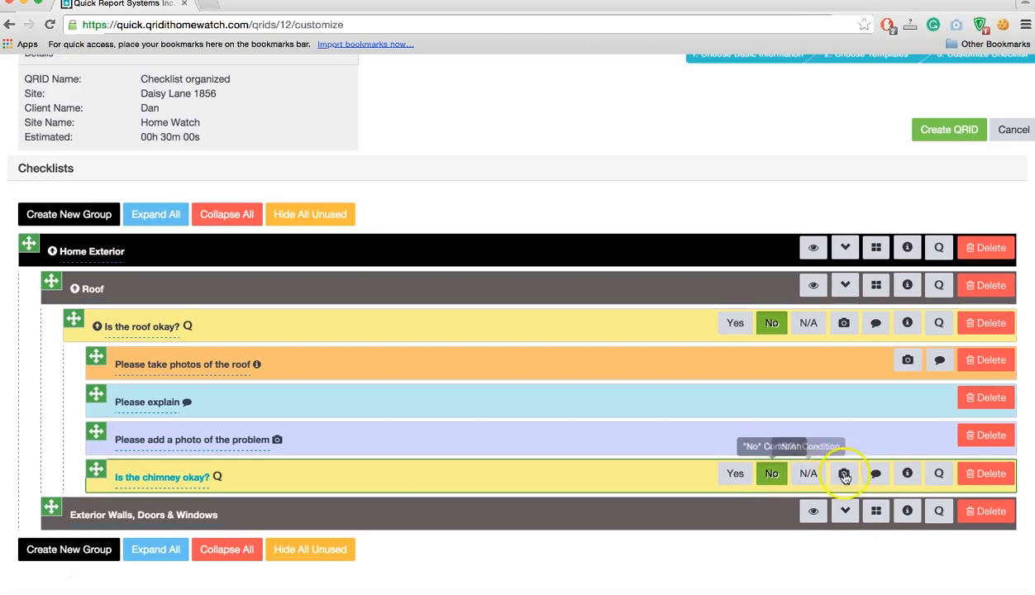
pyautogui.click(870, 476)
pyautogui.click(845, 475)
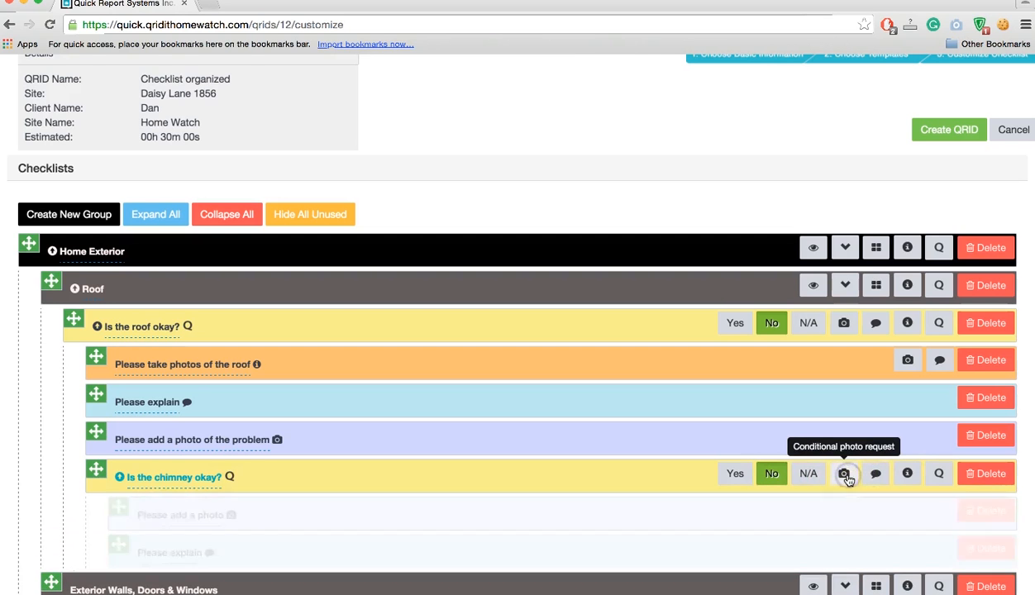
# Preview the Home Exterior group, testing Yes and No for the roof question, ticking the roof photo instruction and entering the comment "lknkladn".
pyautogui.scroll(-2, 847, 482)
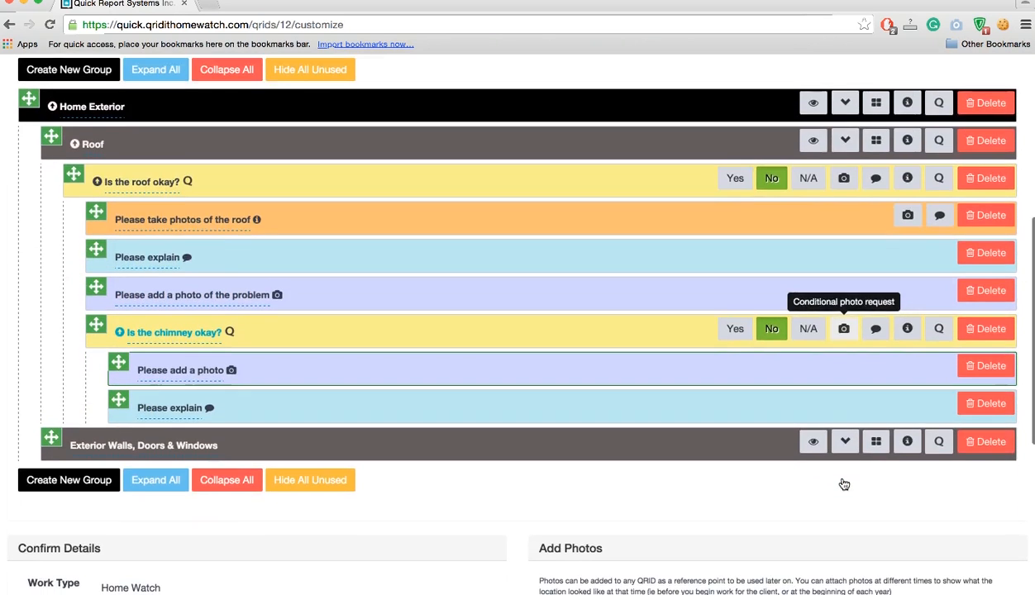
pyautogui.scroll(2, 844, 484)
pyautogui.scroll(1, 844, 484)
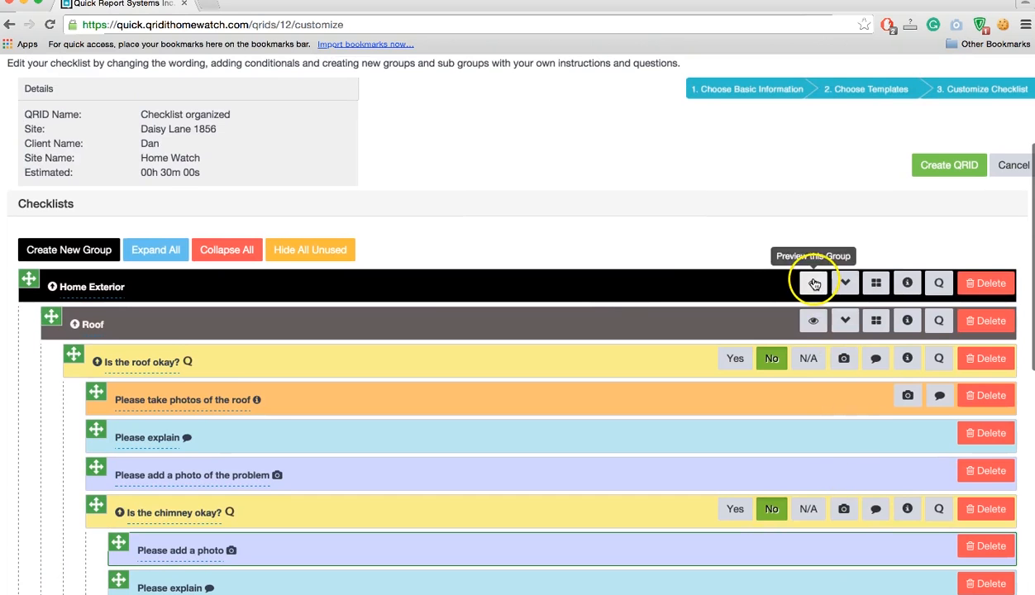
pyautogui.click(814, 284)
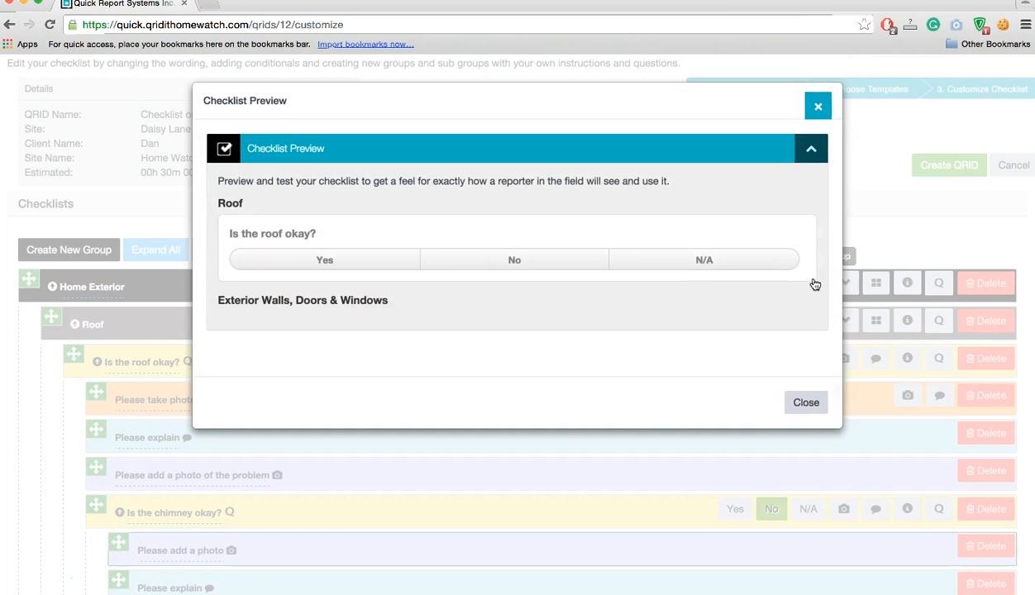
pyautogui.click(337, 260)
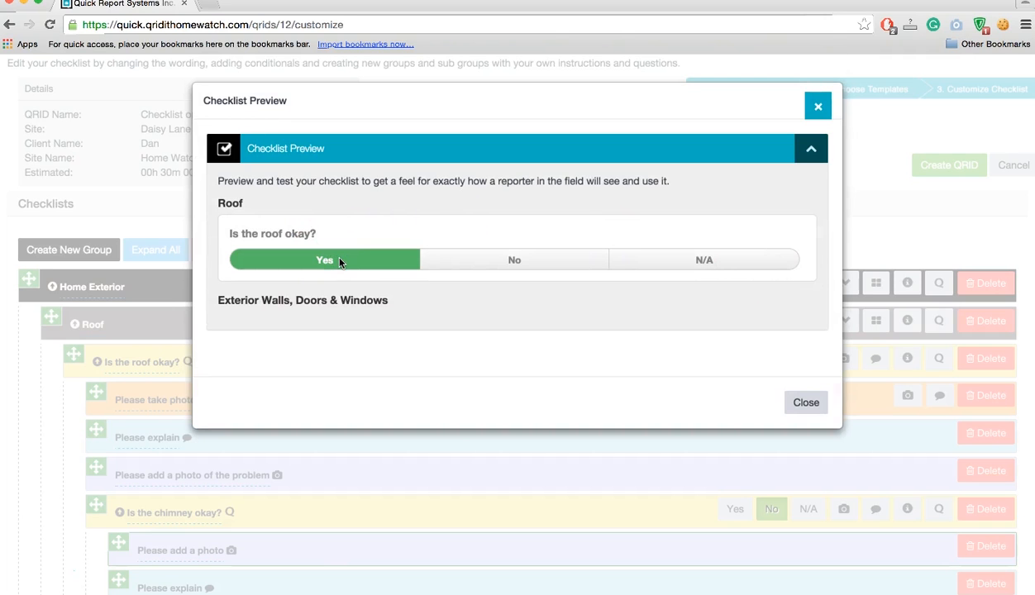
pyautogui.click(506, 261)
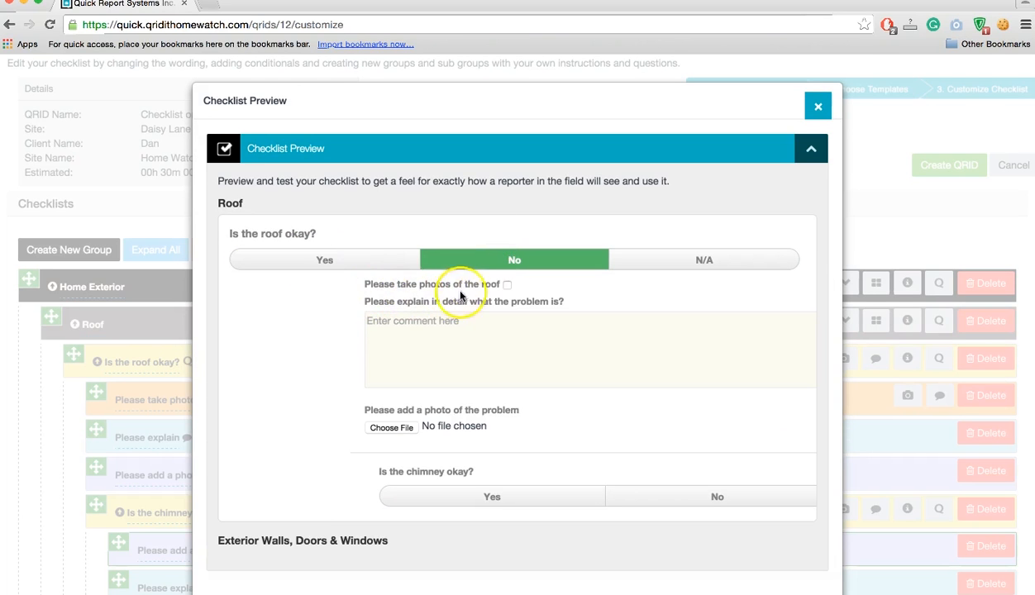
pyautogui.click(506, 285)
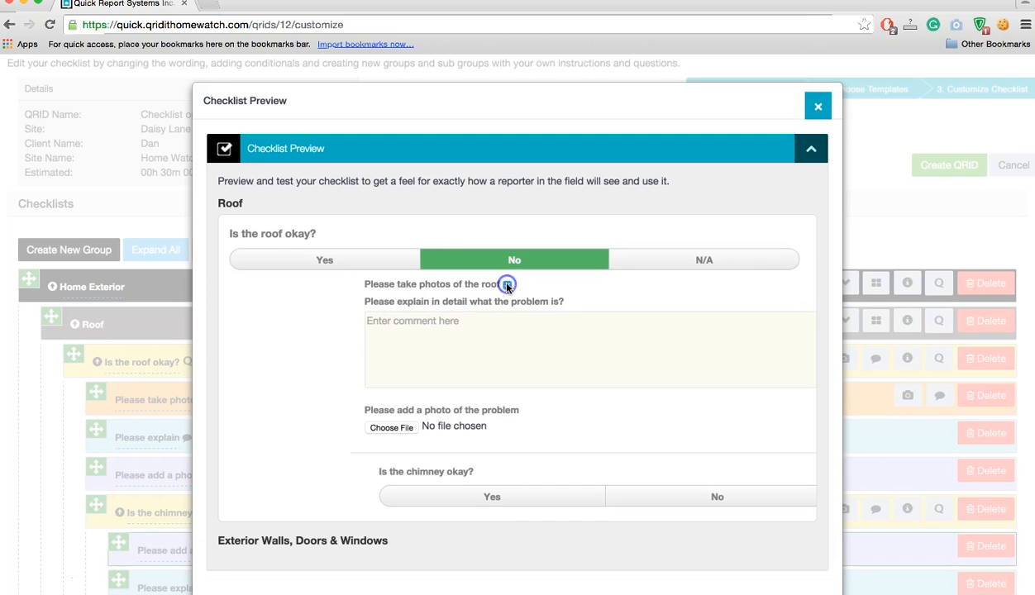
pyautogui.click(403, 352)
pyautogui.write('lknkladn')
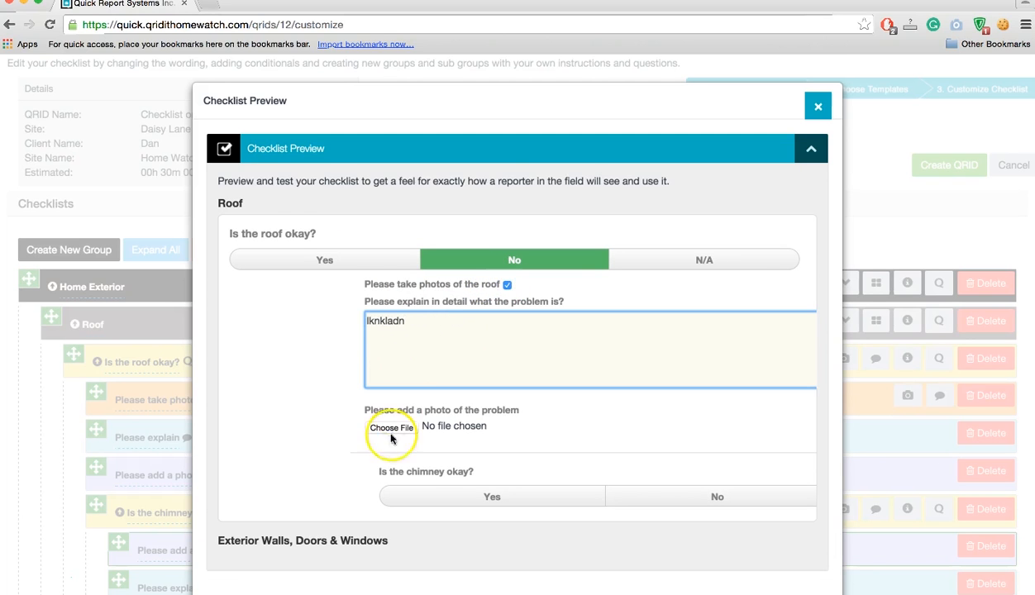
# Test the Yes and No answers to the nested chimney question in the preview and review its conditional requests.
pyautogui.scroll(-2, 358, 467)
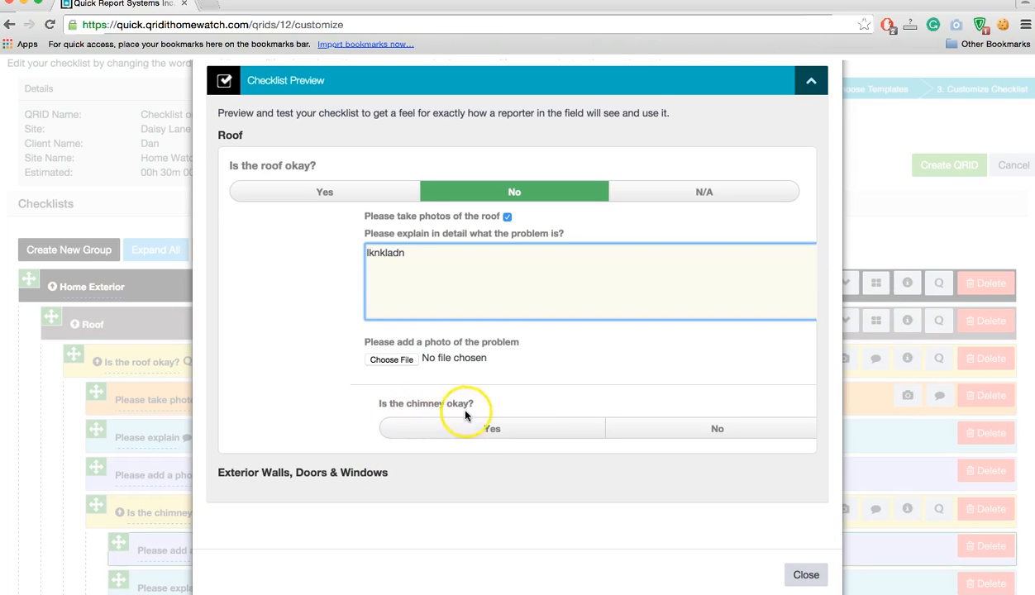
pyautogui.click(492, 430)
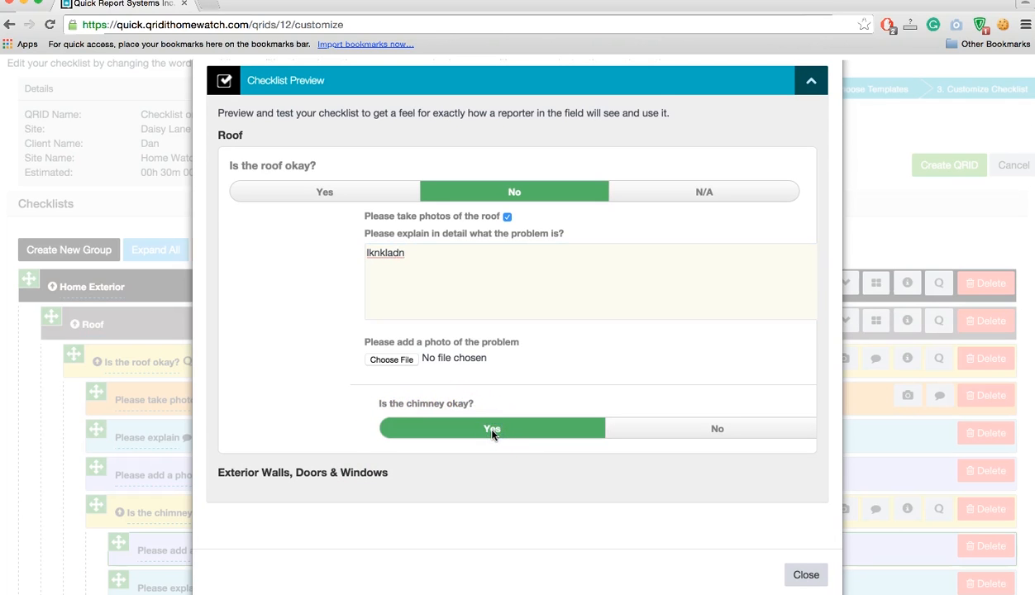
pyautogui.click(703, 430)
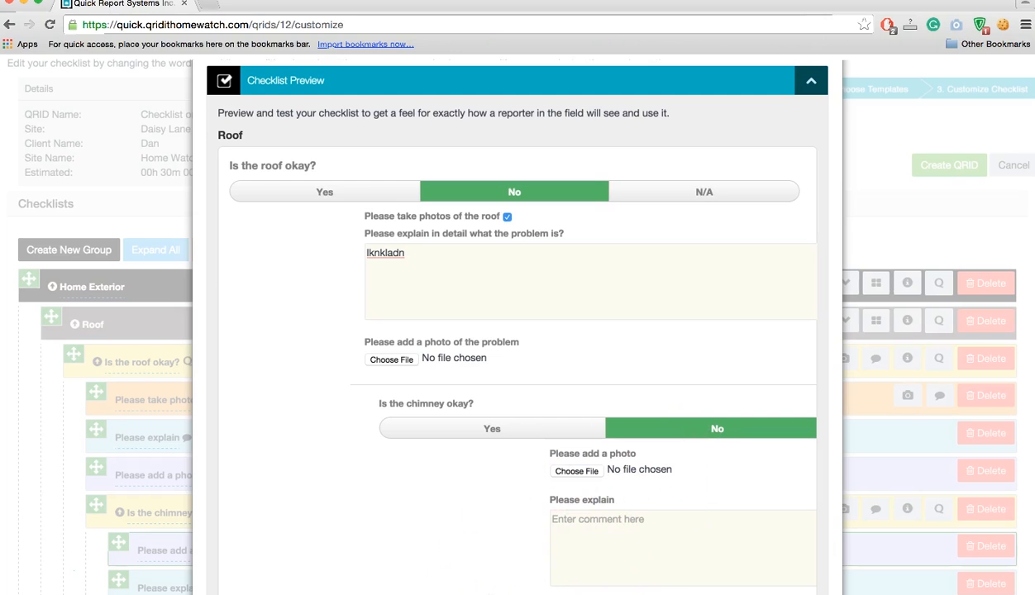
pyautogui.scroll(-2, 538, 554)
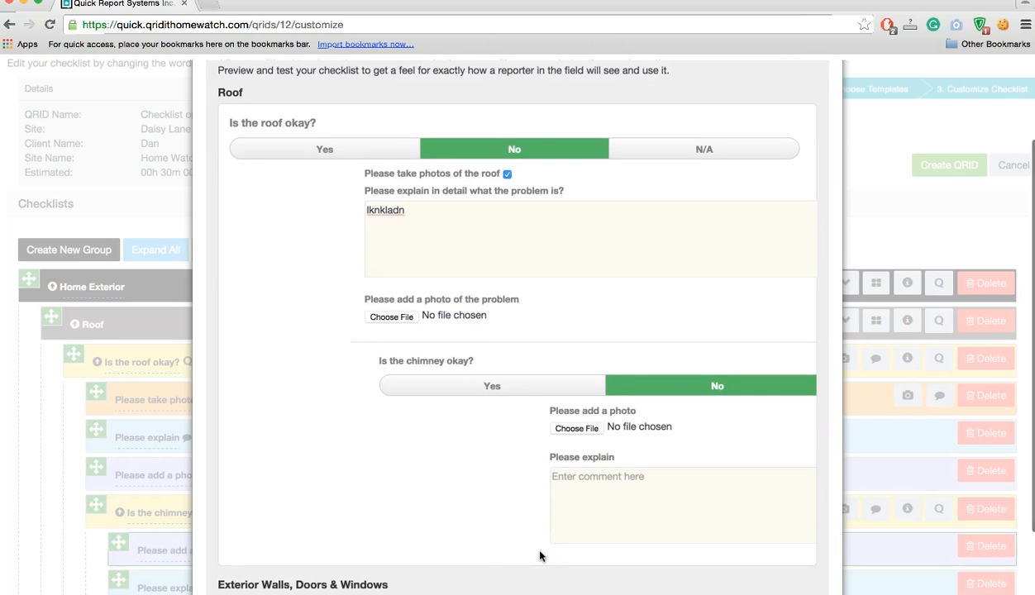
pyautogui.scroll(2, 539, 556)
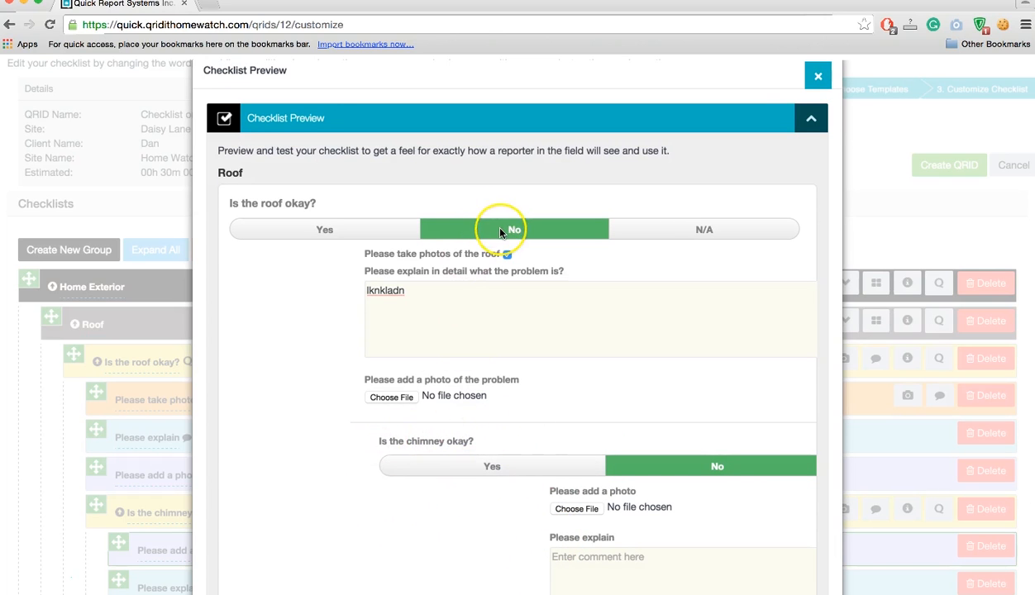
# Switch the roof answer to Yes and back to No, review the nested items, and close the preview.
pyautogui.click(346, 230)
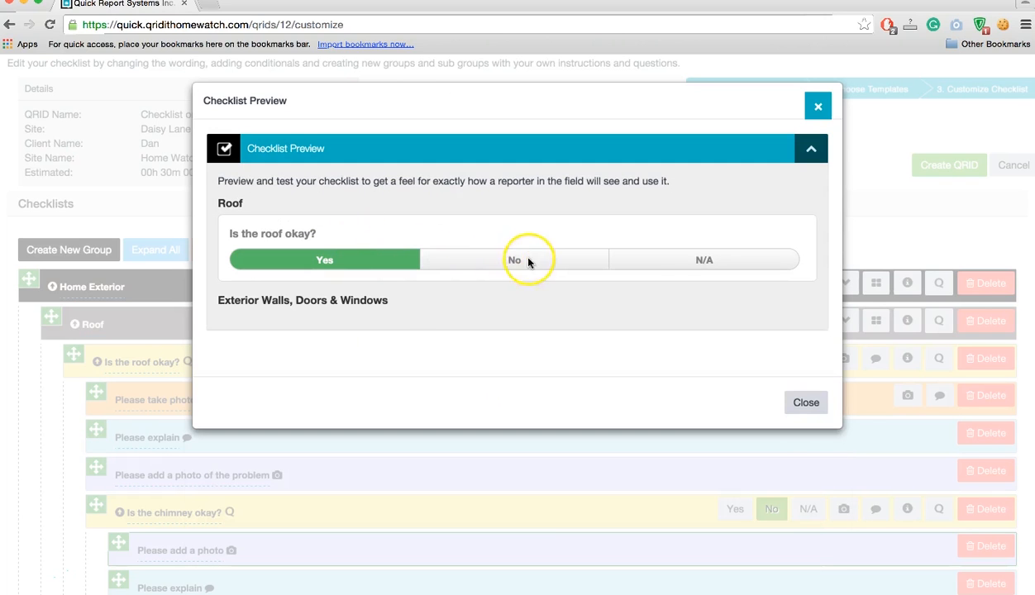
pyautogui.click(529, 261)
pyautogui.scroll(-2, 451, 550)
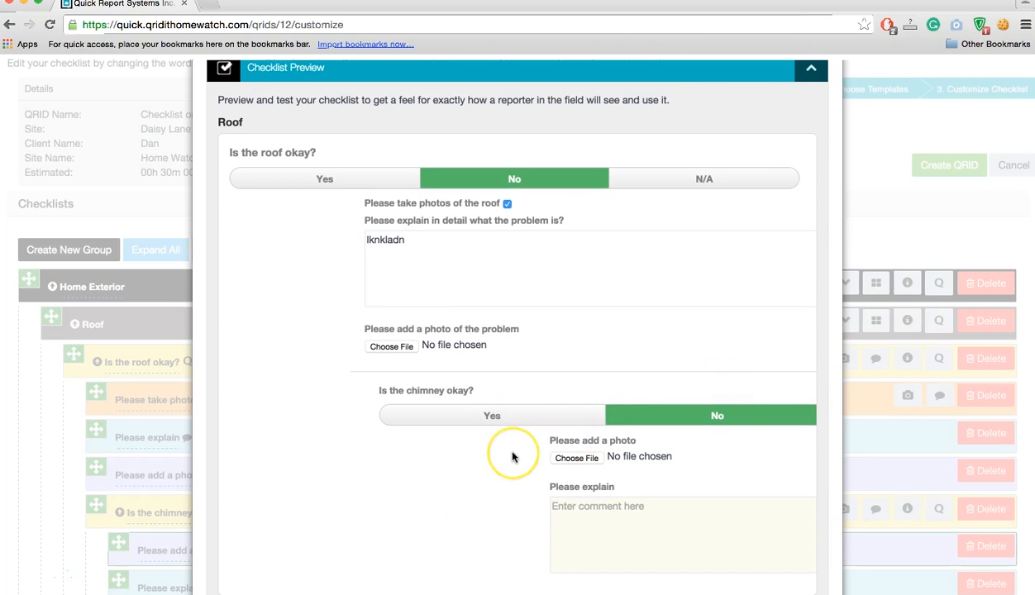
pyautogui.scroll(2, 696, 105)
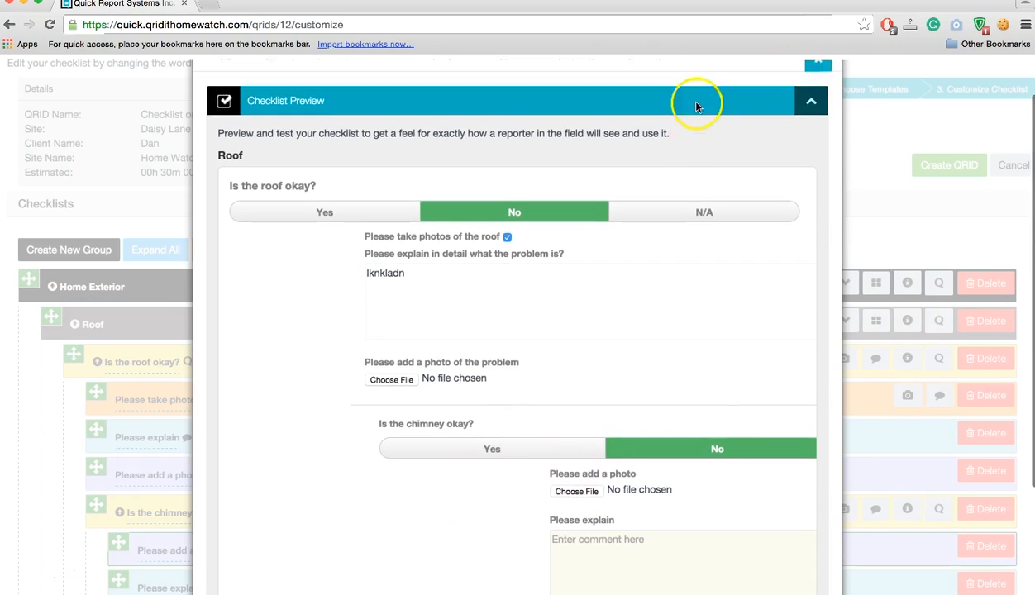
pyautogui.click(821, 104)
# Add a question to the Roof group that reads "Are there any issues with the doors or windows?".
pyautogui.scroll(-3, 322, 456)
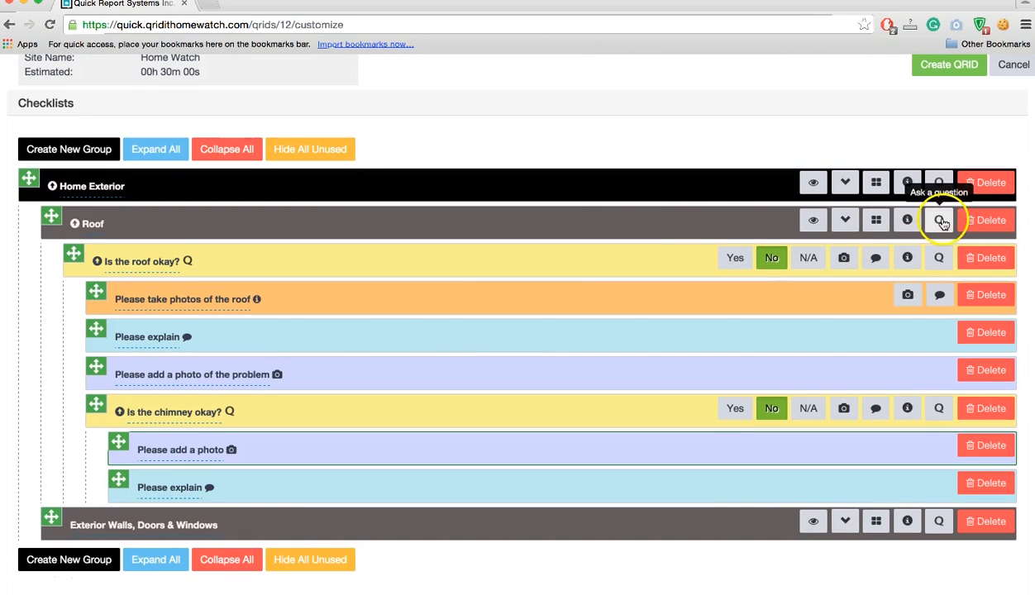
pyautogui.click(938, 220)
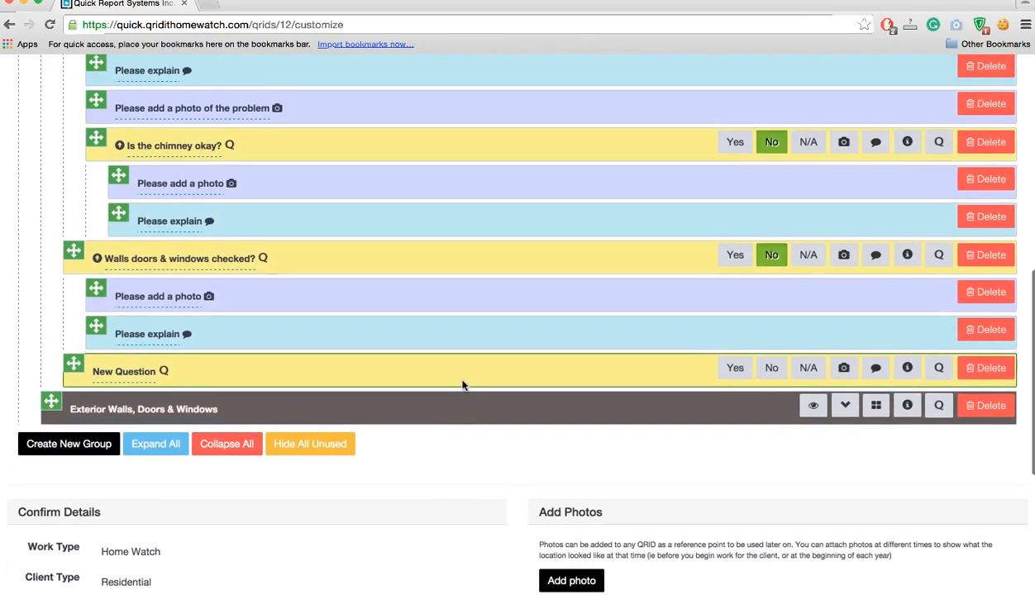
pyautogui.click(134, 370)
pyautogui.tripleClick(133, 370)
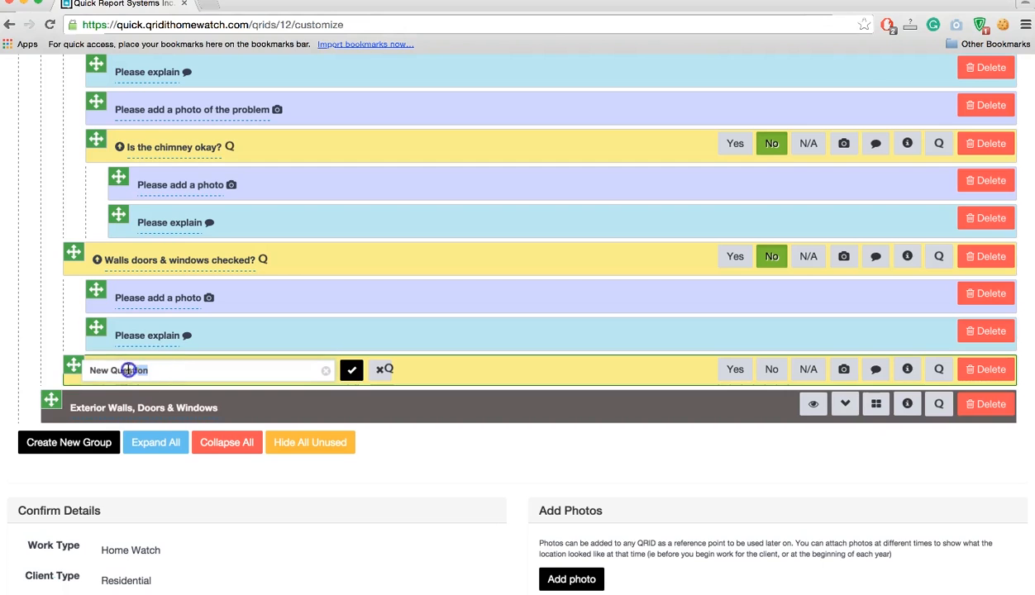
pyautogui.write('Ar')
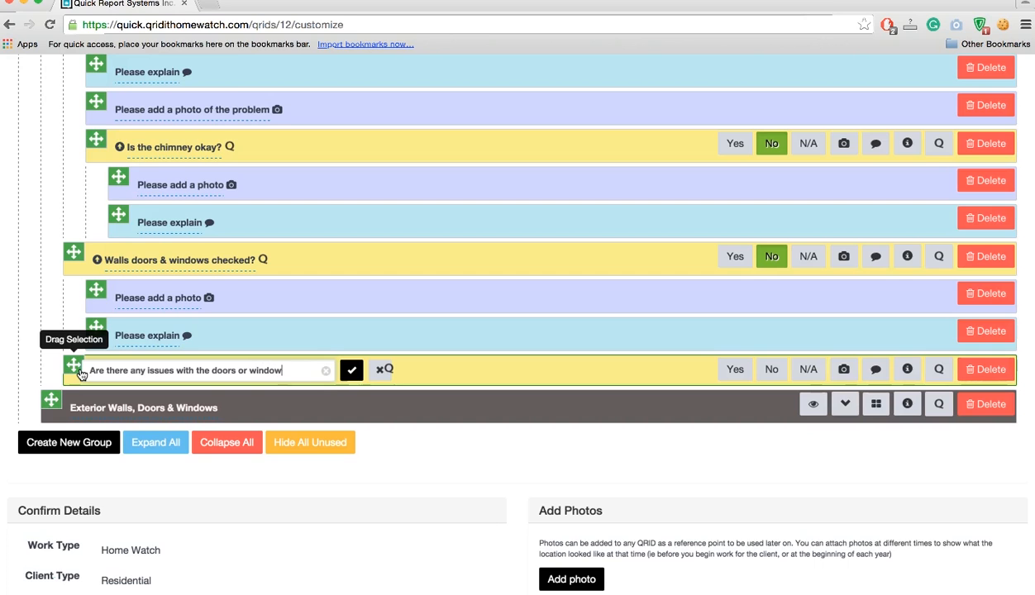
pyautogui.click(352, 370)
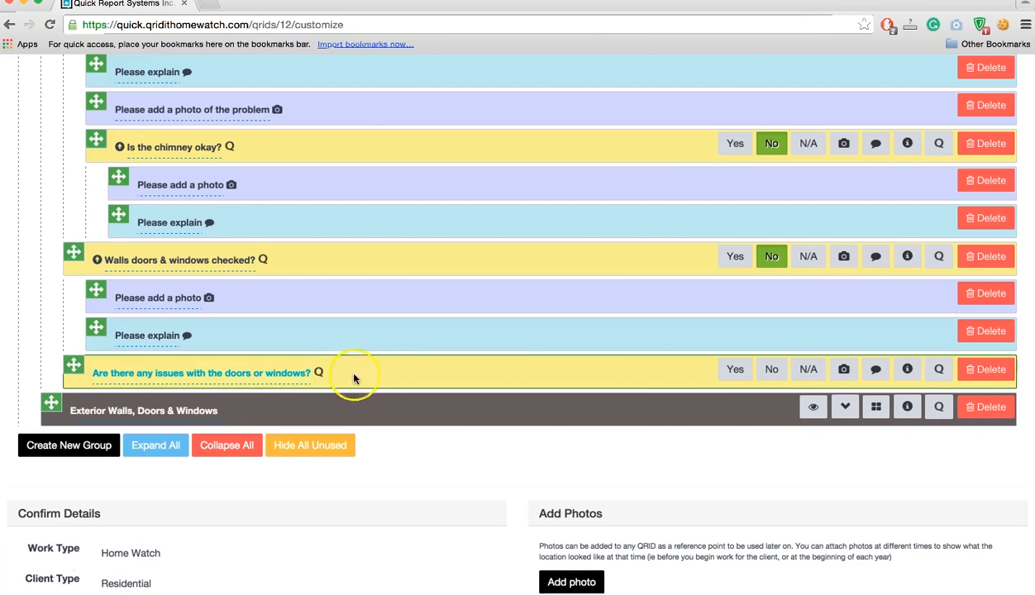
# Add a conditional photo request and comment request for a Yes answer to the question about door or window issues.
pyautogui.click(737, 372)
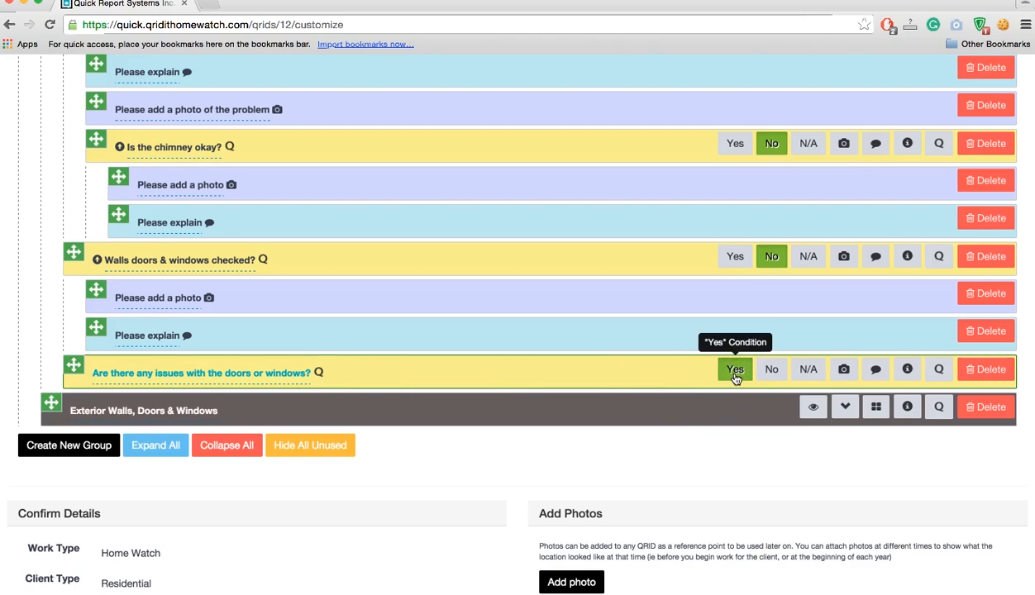
pyautogui.click(844, 369)
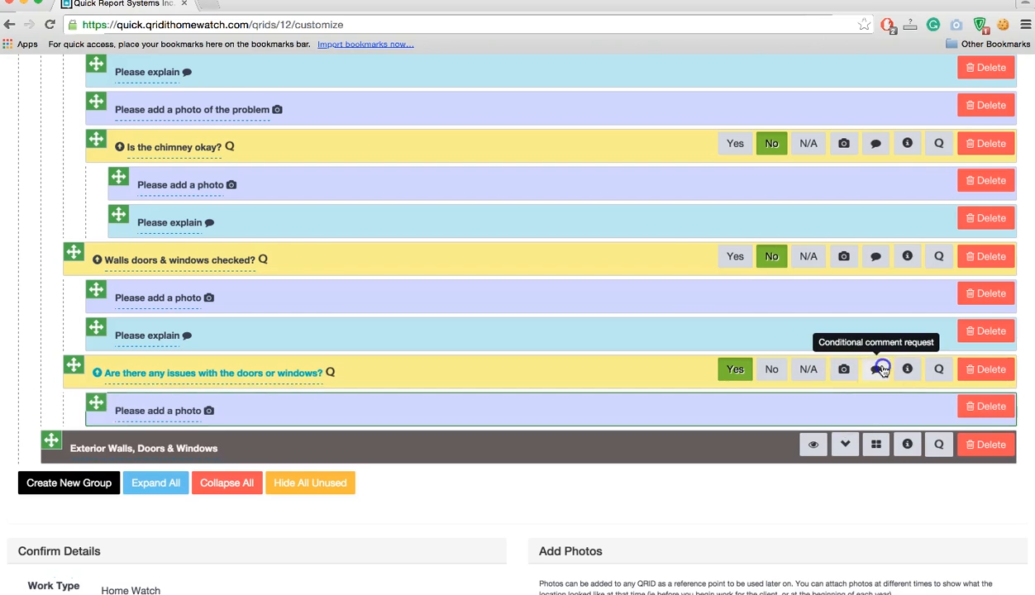
pyautogui.click(878, 369)
# Preview the Home Exterior group, answering Yes to the roof question and testing Yes and No for "Walls doors & windows checked?".
pyautogui.scroll(2, 662, 291)
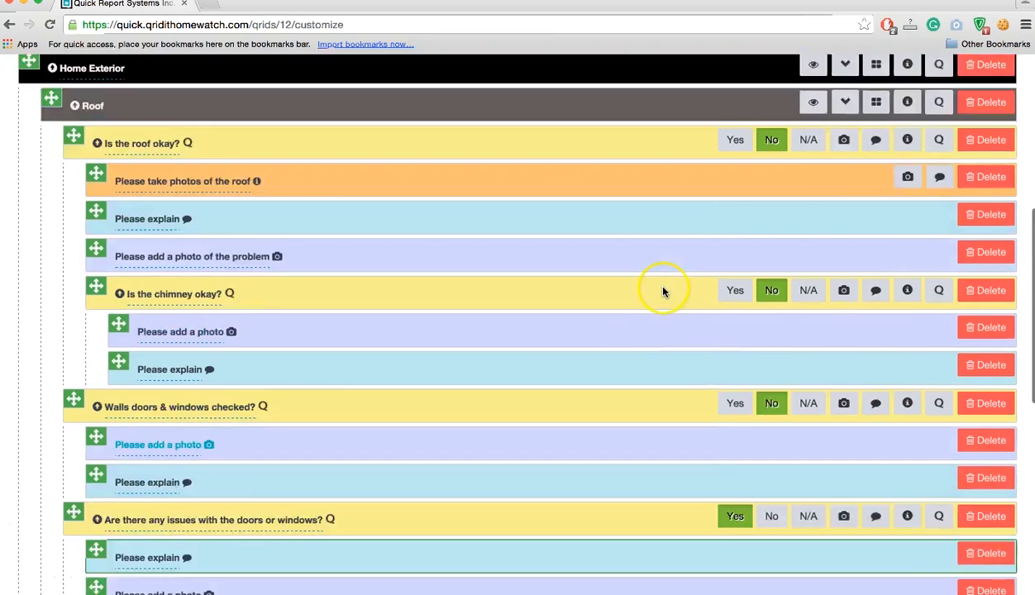
pyautogui.scroll(3, 665, 291)
pyautogui.click(813, 321)
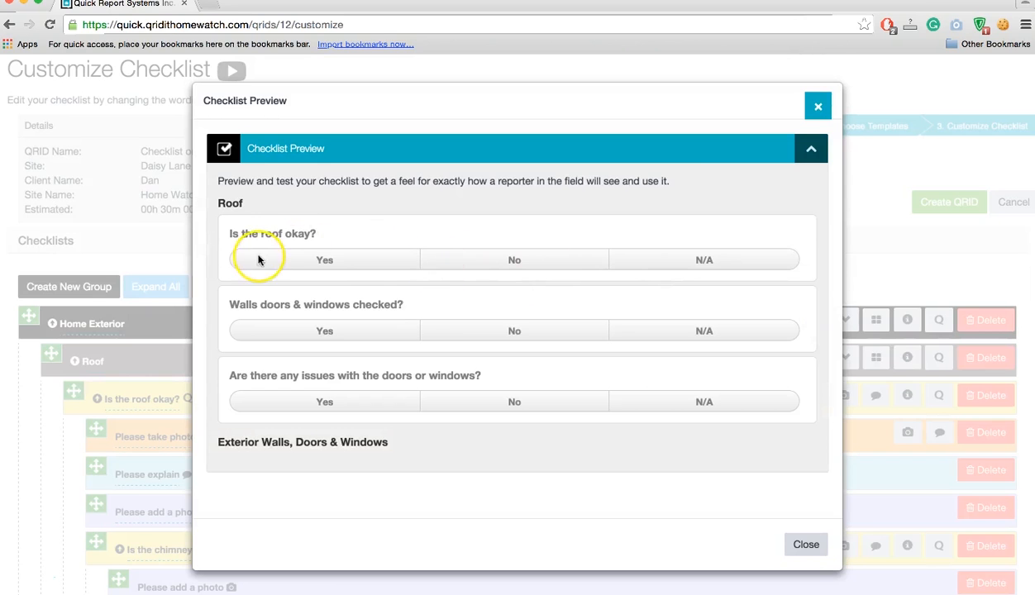
pyautogui.click(353, 265)
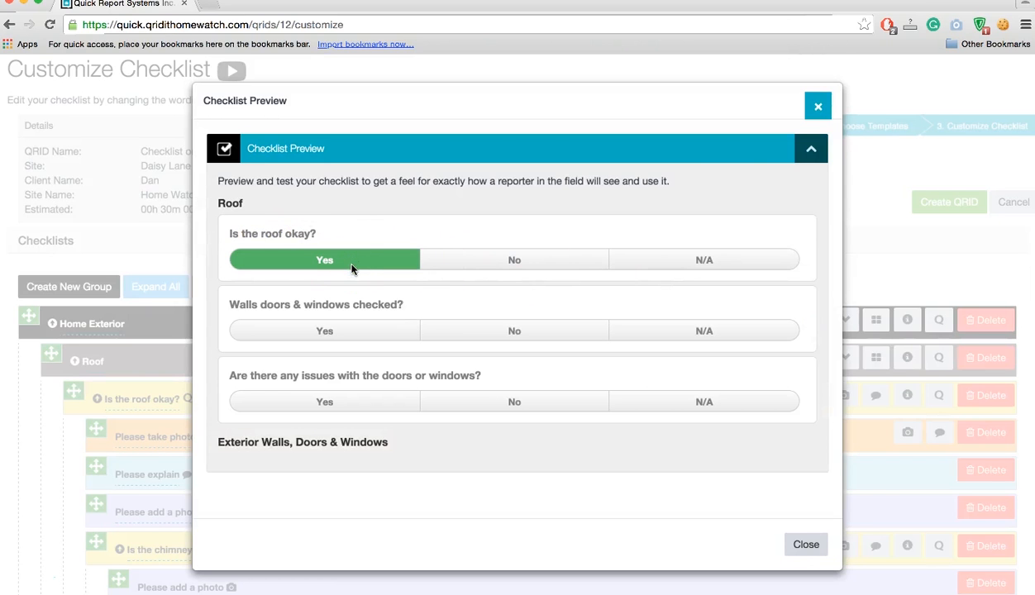
pyautogui.click(375, 331)
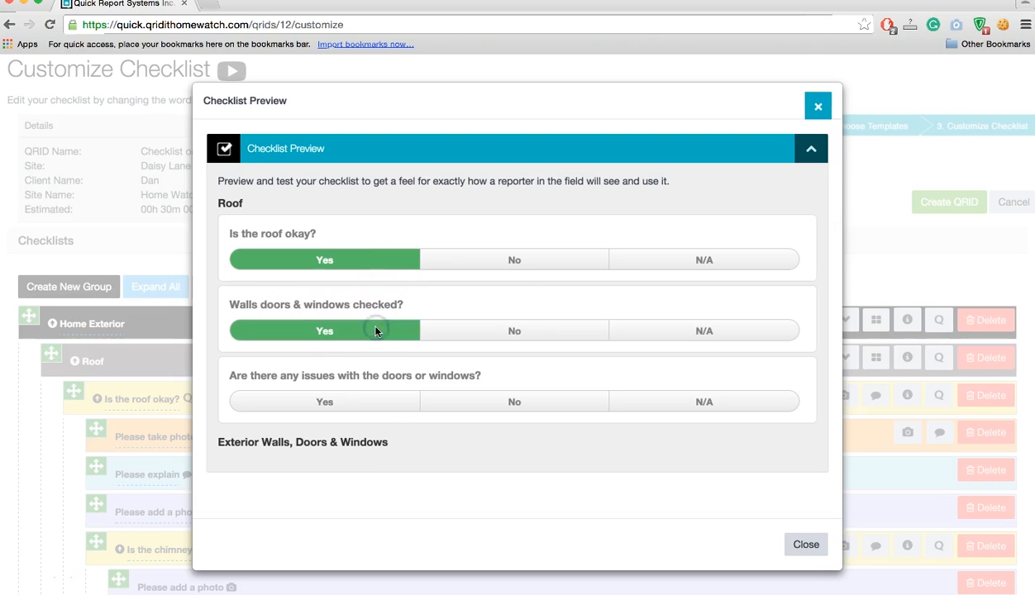
pyautogui.click(514, 327)
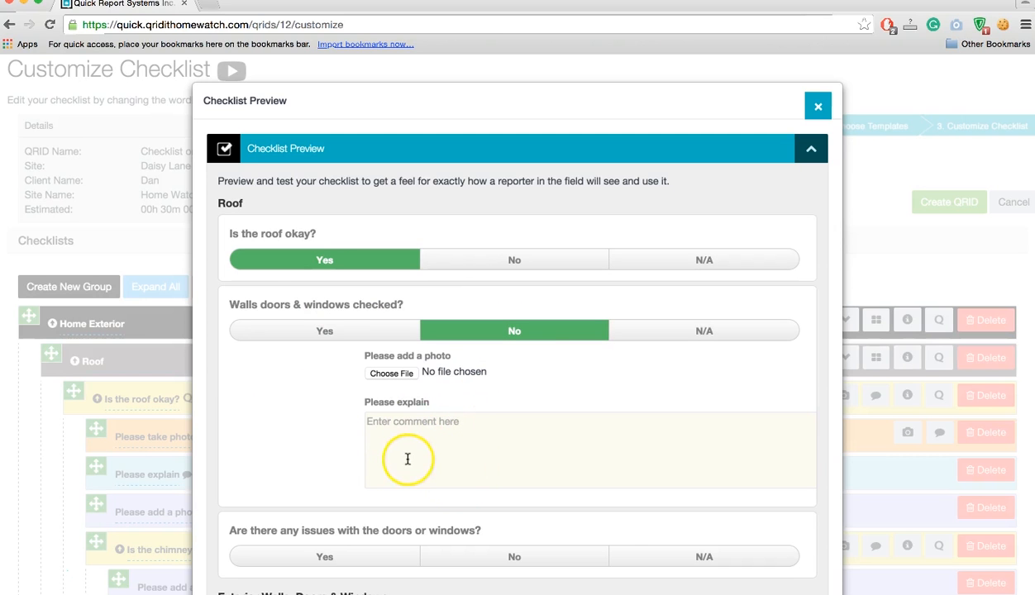
pyautogui.click(324, 331)
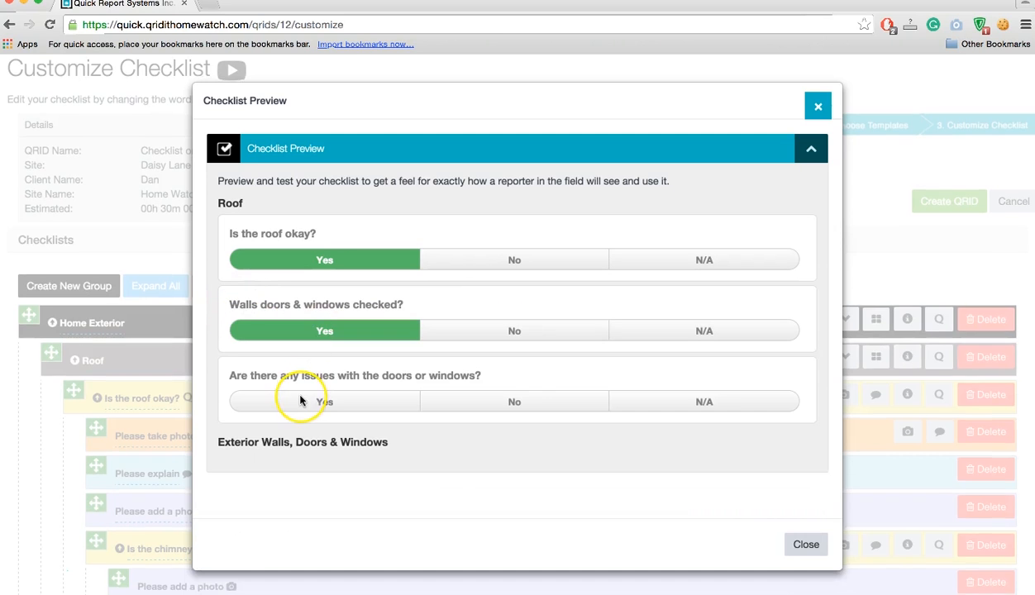
# Test No and Yes for the question about door or window issues, review its requests, and close the preview.
pyautogui.scroll(-2, 300, 398)
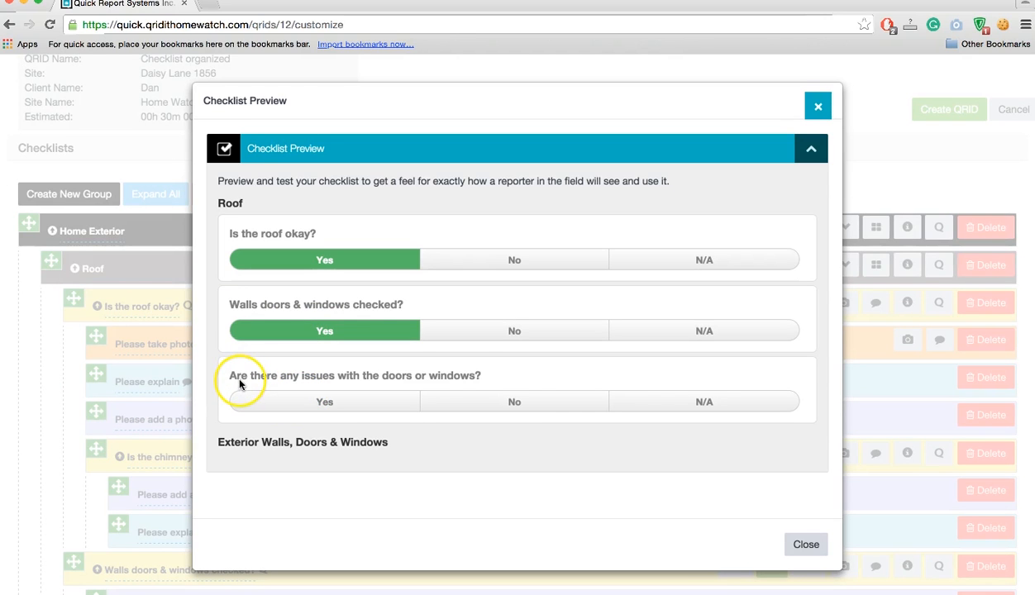
pyautogui.click(506, 401)
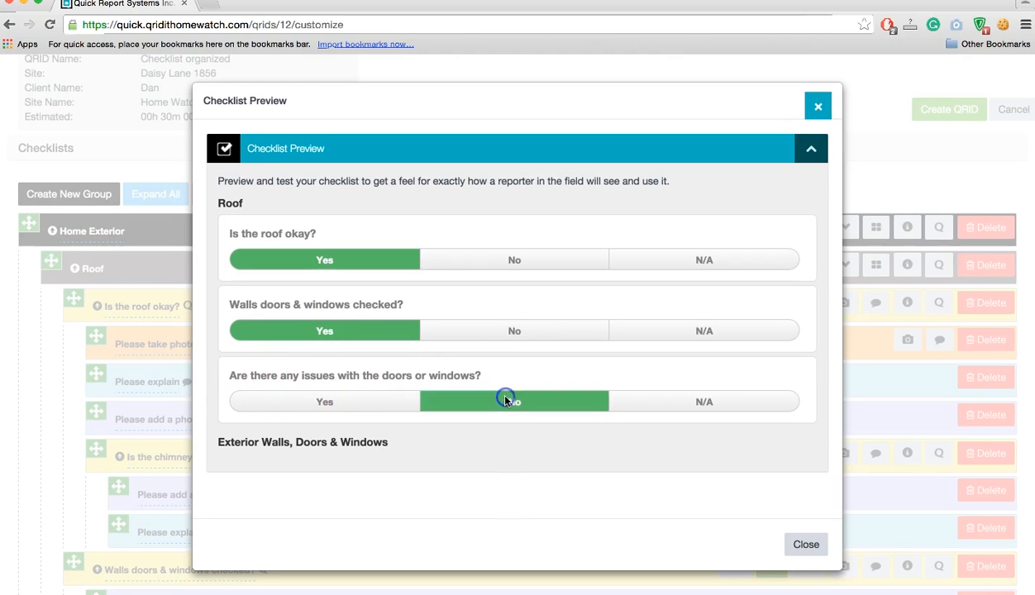
pyautogui.click(361, 399)
pyautogui.scroll(-2, 306, 506)
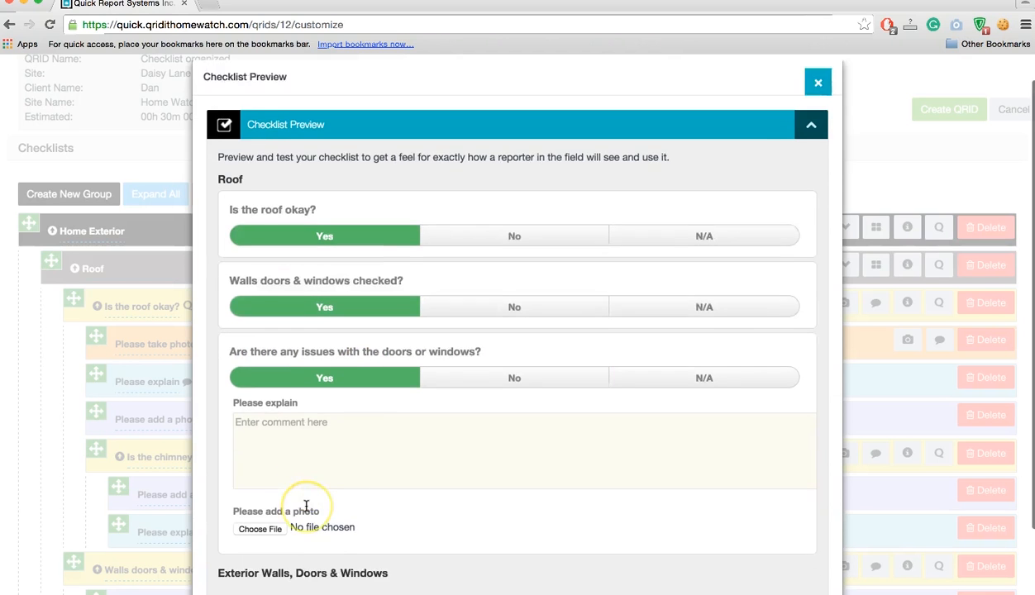
pyautogui.scroll(2, 306, 506)
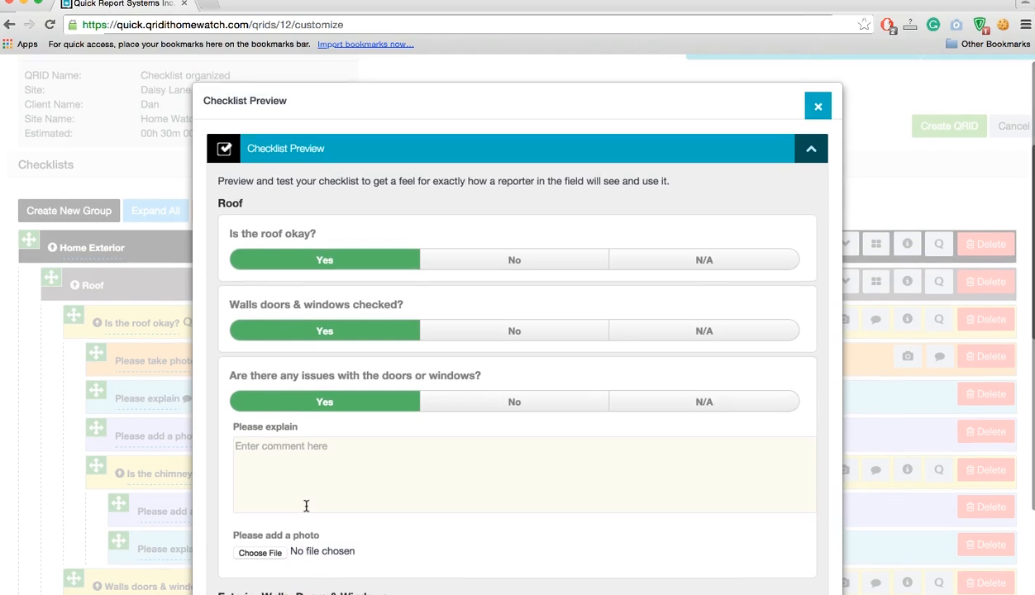
pyautogui.click(816, 107)
pyautogui.scroll(-5, 420, 497)
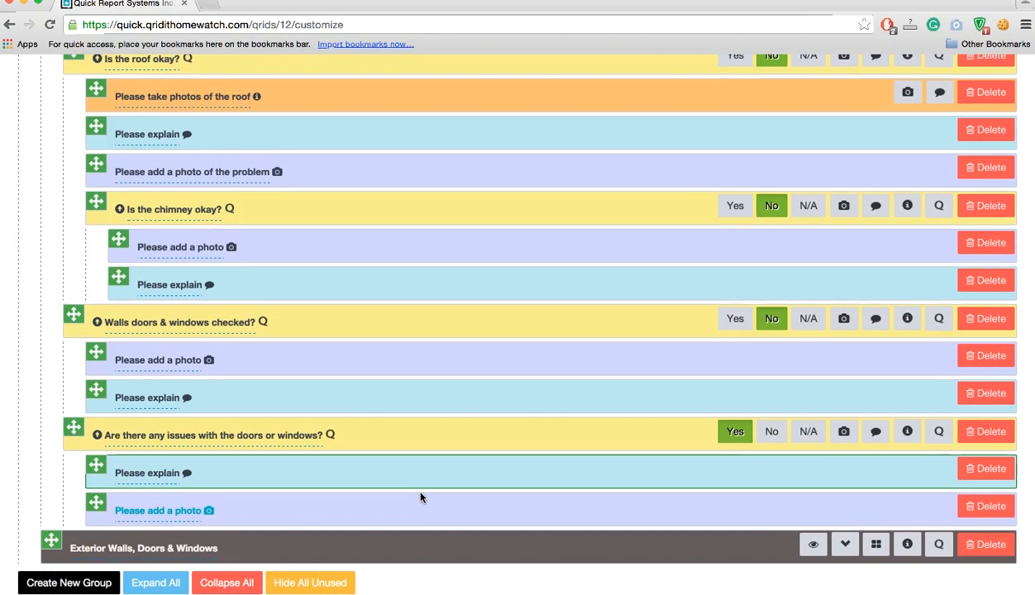
pyautogui.scroll(-1, 421, 497)
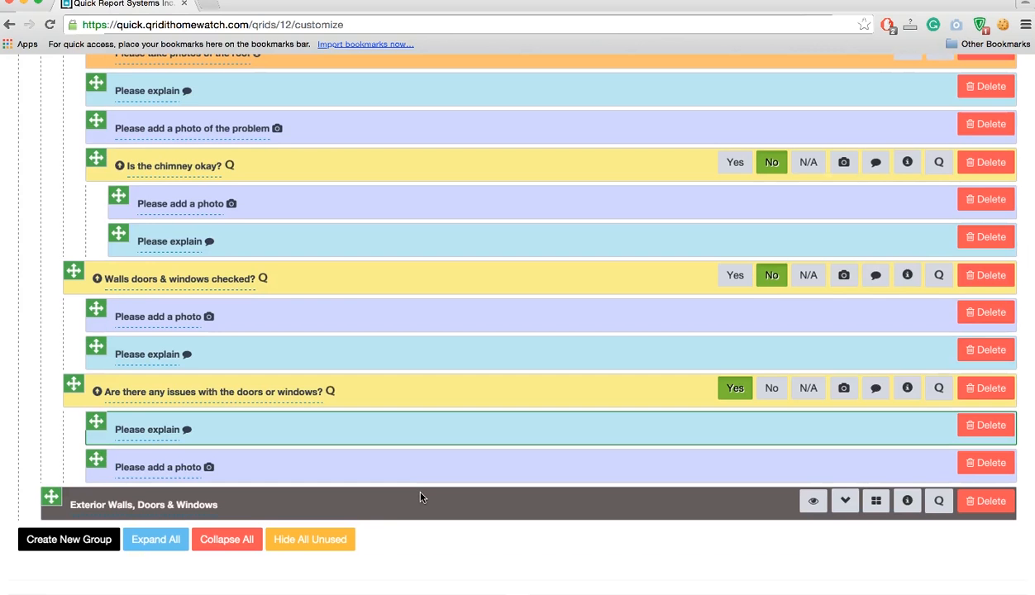
pyautogui.scroll(8, 420, 494)
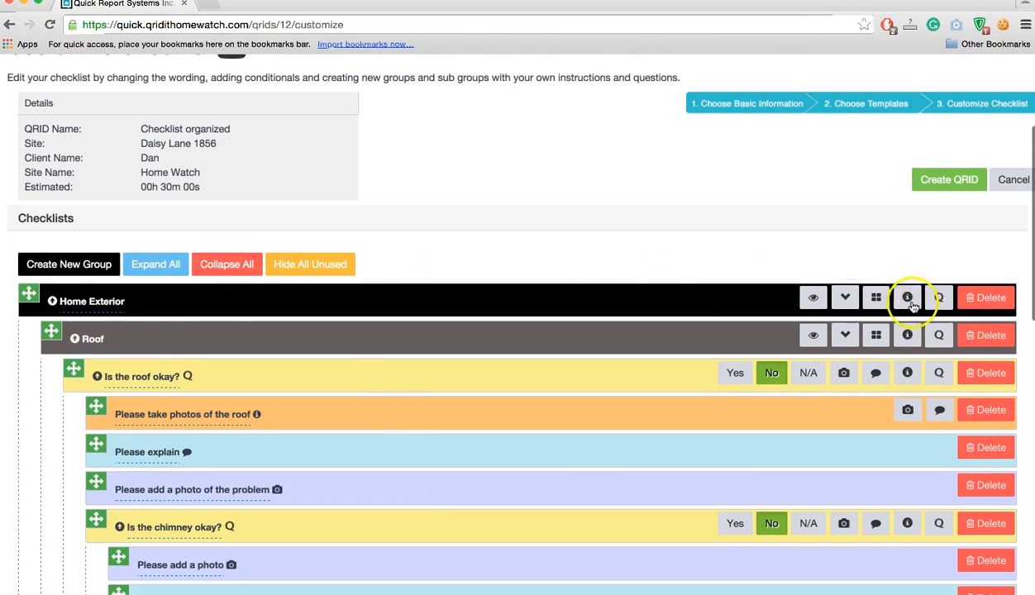
# Add an instruction directly under the Home Exterior group that reads "Check and collect mail".
pyautogui.click(907, 303)
pyautogui.click(114, 343)
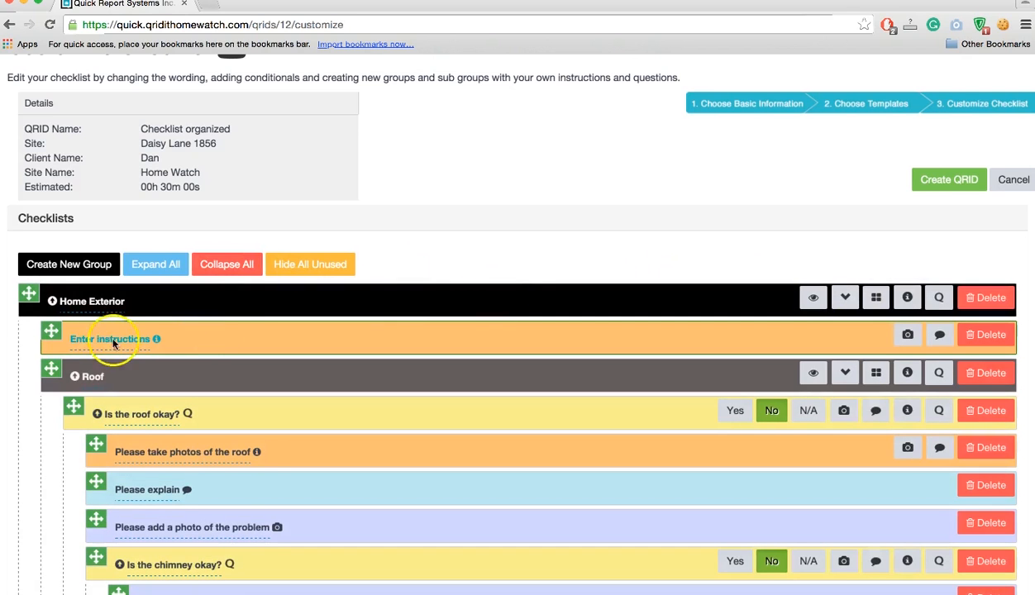
pyautogui.click(115, 343)
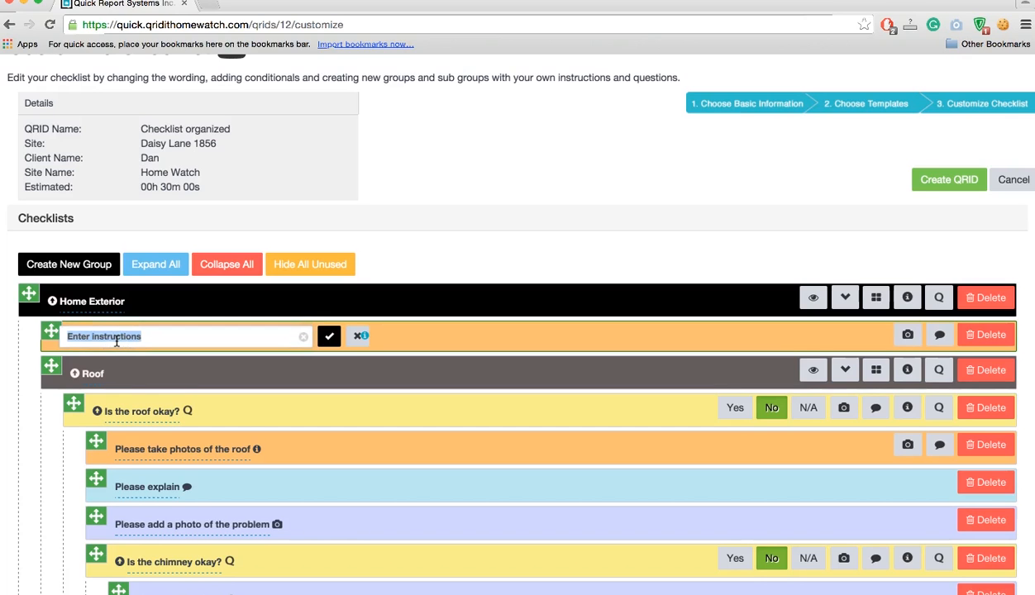
pyautogui.write('Check and collect mail')
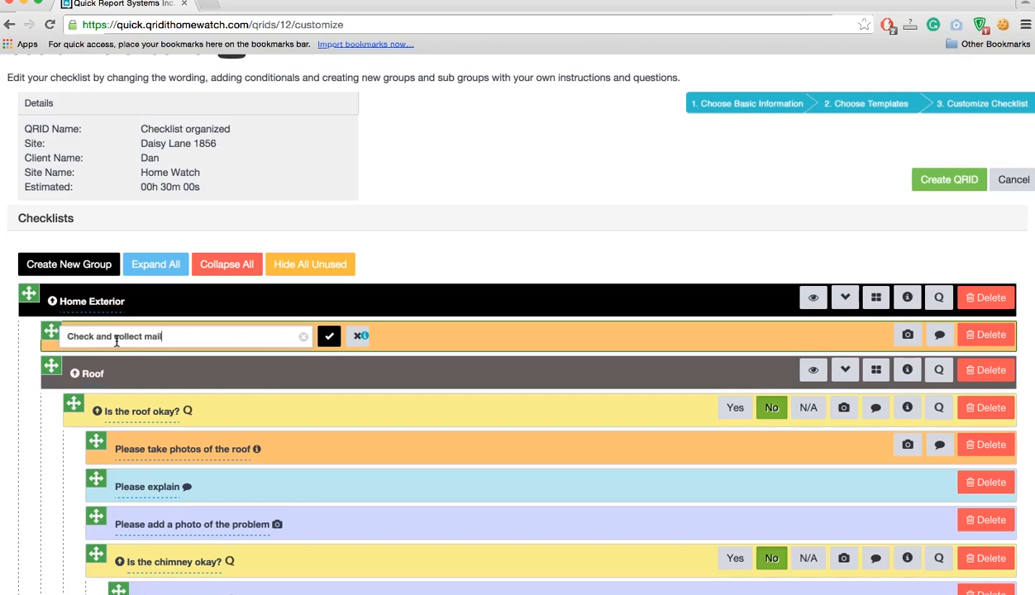
pyautogui.click(329, 336)
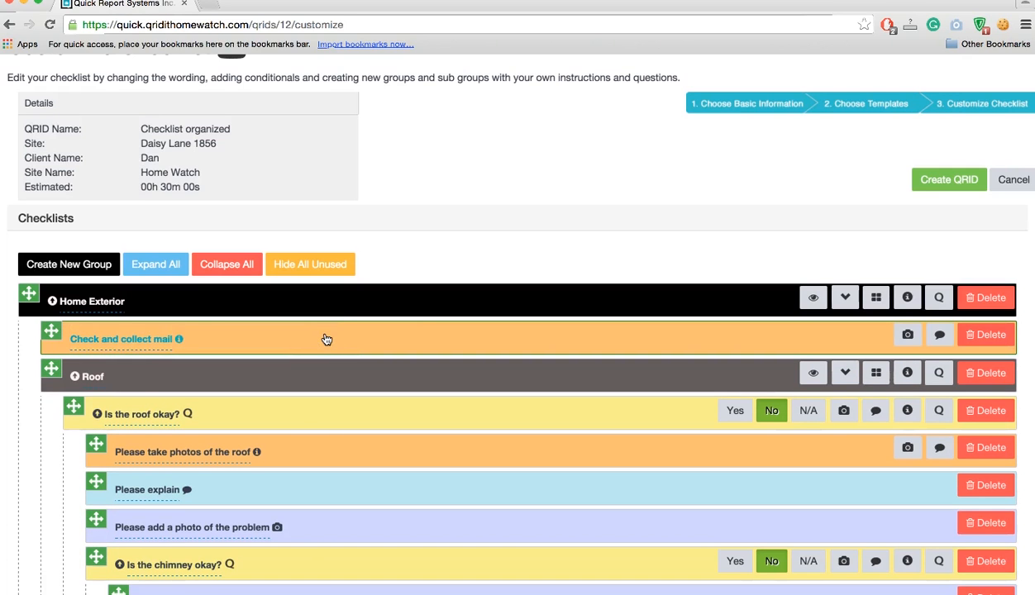
# Add a conditional comment request and photo request to the "Check and collect mail" instruction and delete both again.
pyautogui.click(146, 427)
pyautogui.click(939, 334)
pyautogui.click(908, 335)
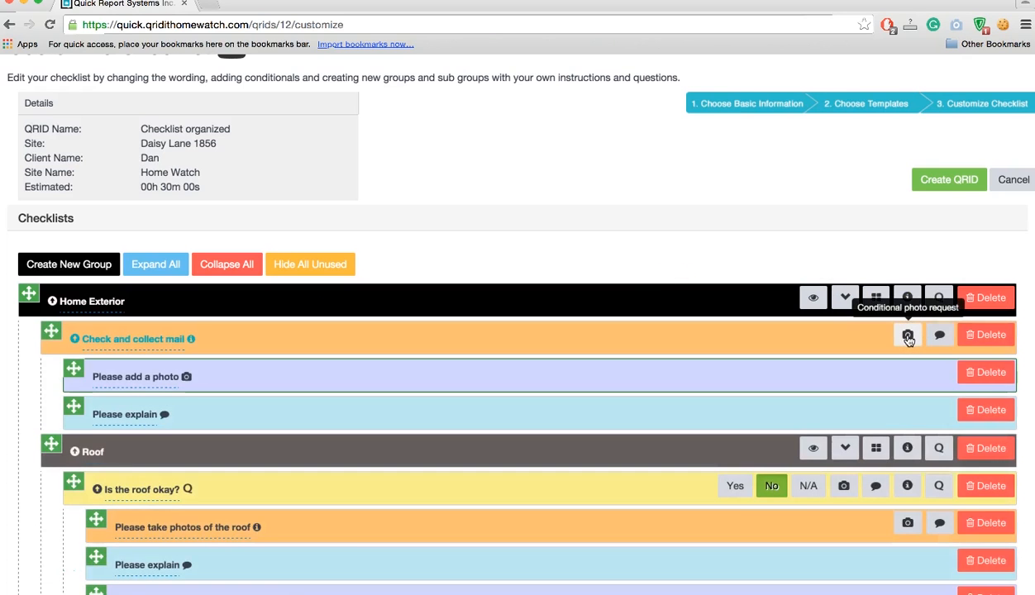
pyautogui.click(986, 372)
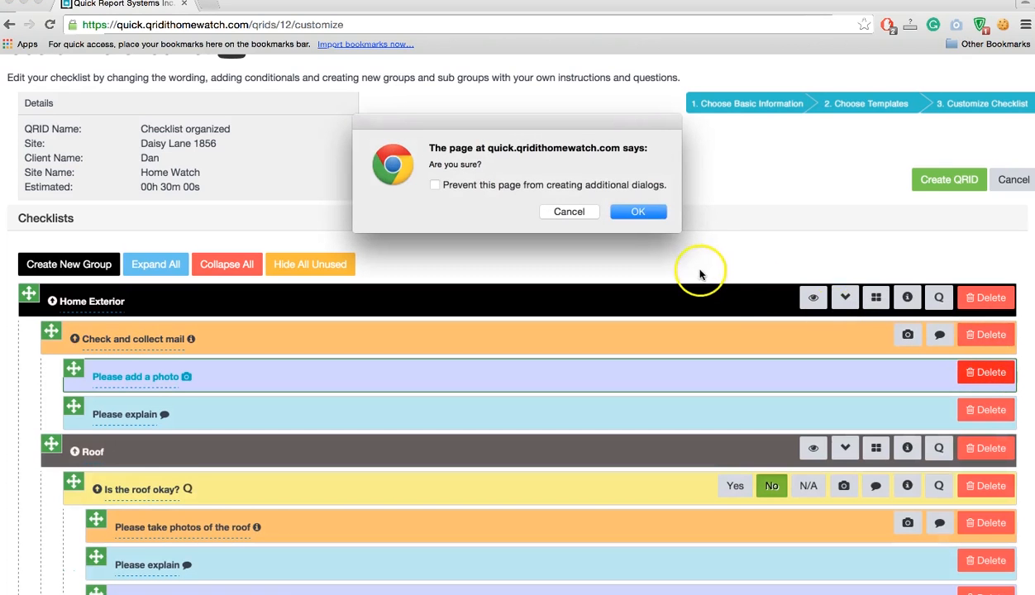
pyautogui.click(637, 209)
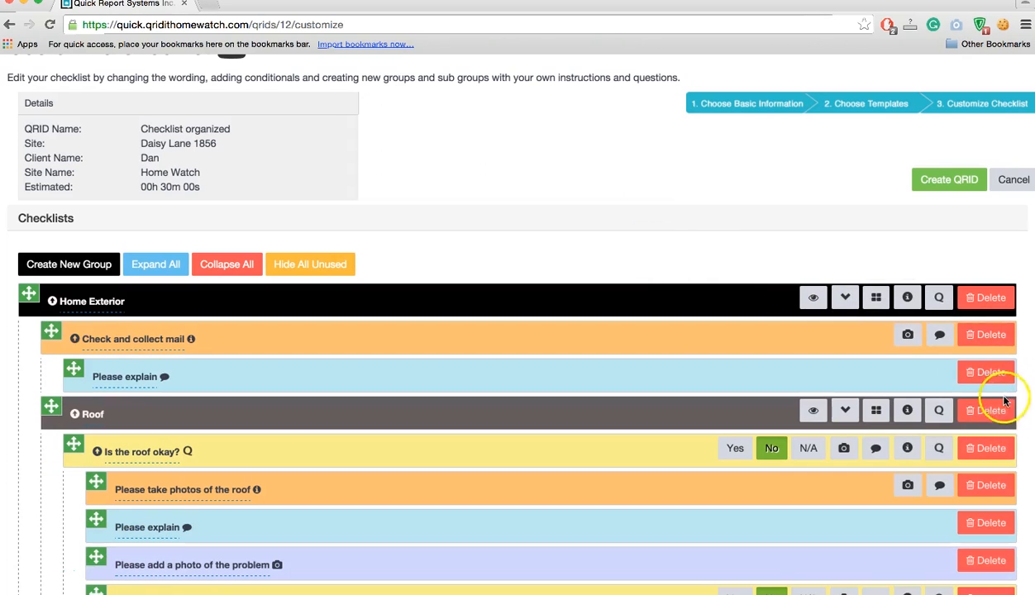
pyautogui.click(991, 378)
pyautogui.click(639, 212)
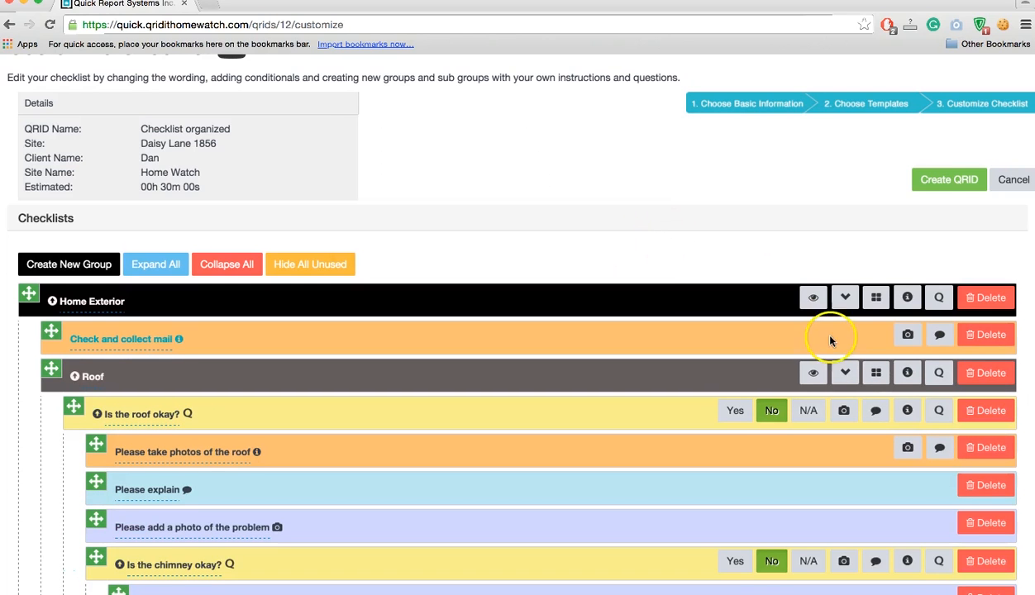
# Preview the Home Exterior group, ticking "Check and collect mail" and answering Yes to the roof and "Walls doors & windows checked?" questions.
pyautogui.click(815, 299)
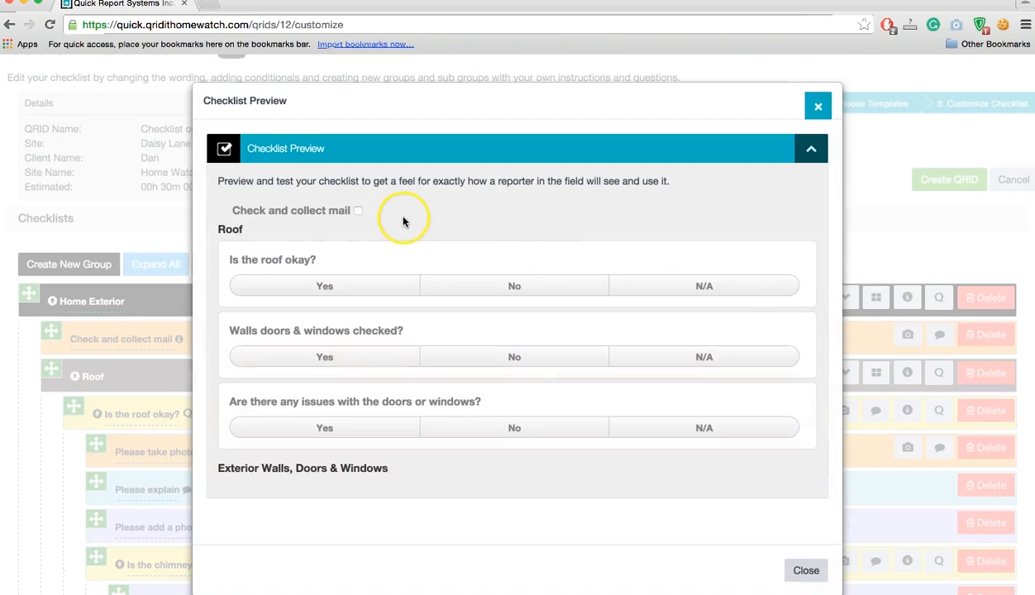
pyautogui.click(359, 213)
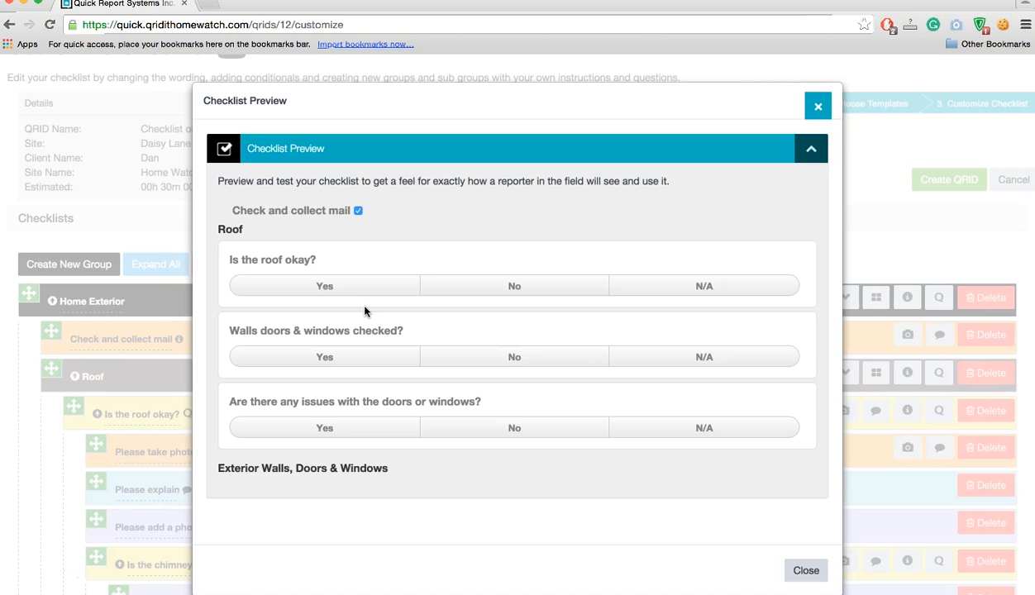
pyautogui.click(325, 287)
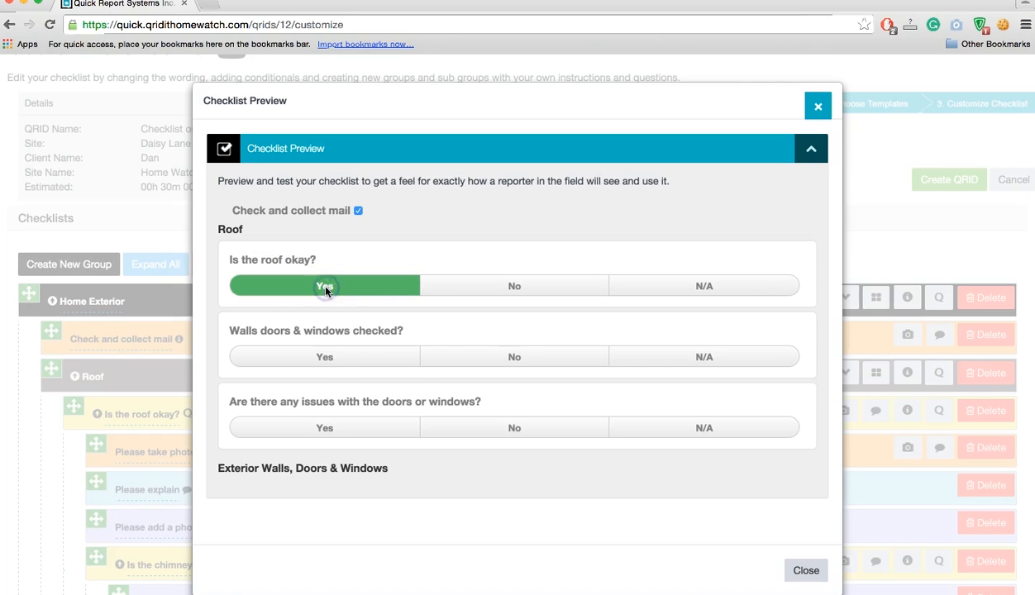
pyautogui.click(315, 362)
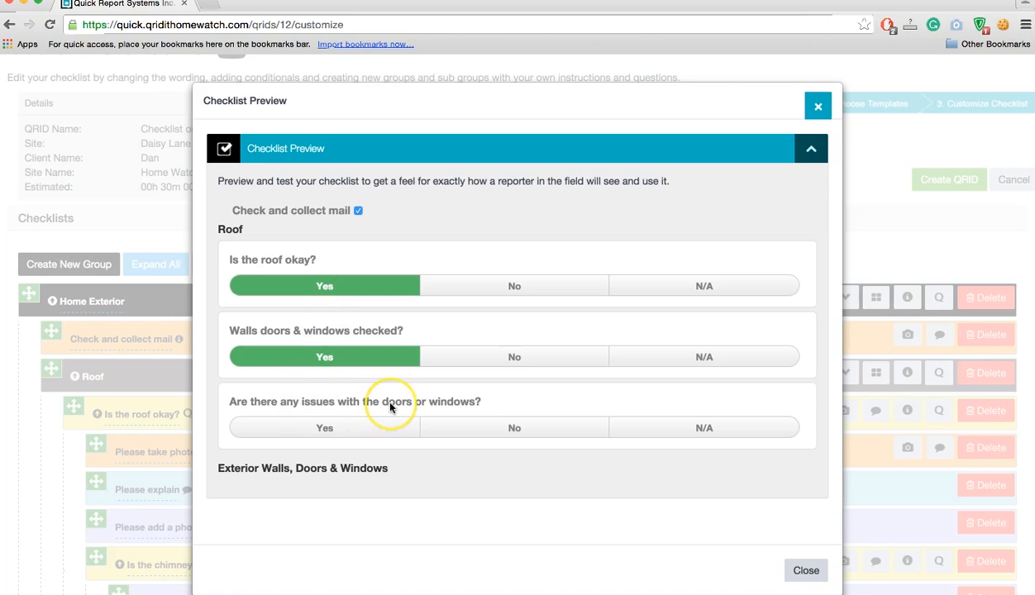
# Test No and Yes for the question about door or window issues, enter the comment "lkdld", and close the preview.
pyautogui.click(517, 425)
pyautogui.click(364, 429)
pyautogui.click(341, 488)
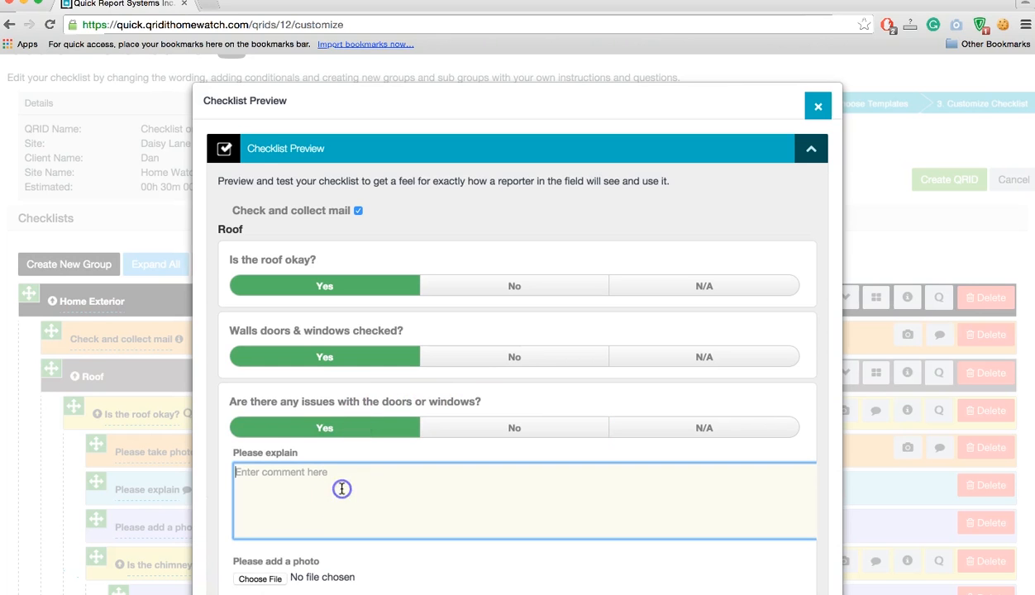
pyautogui.write('lkdld')
pyautogui.scroll(-2, 469, 546)
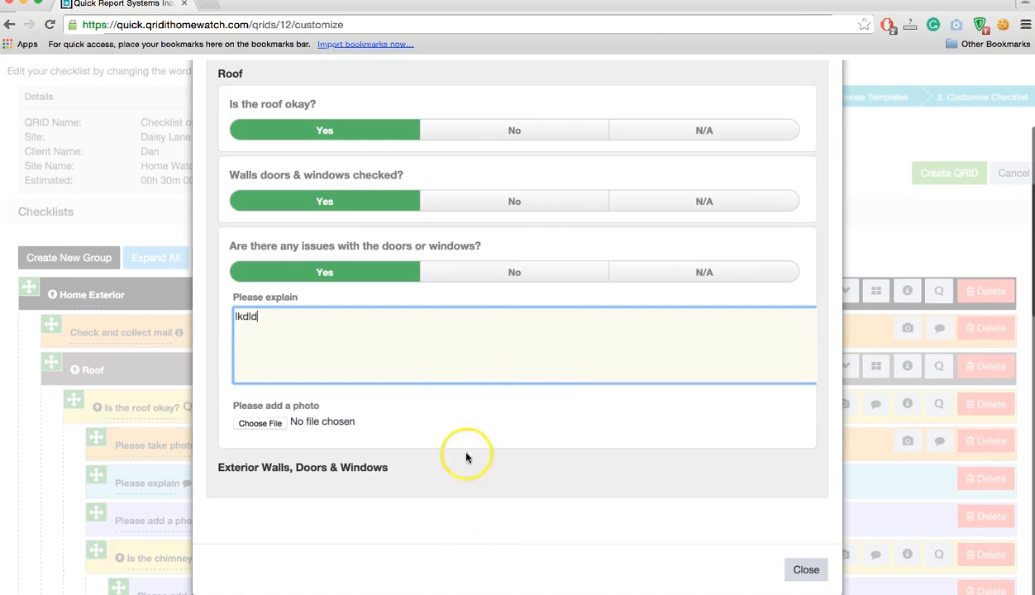
pyautogui.click(813, 575)
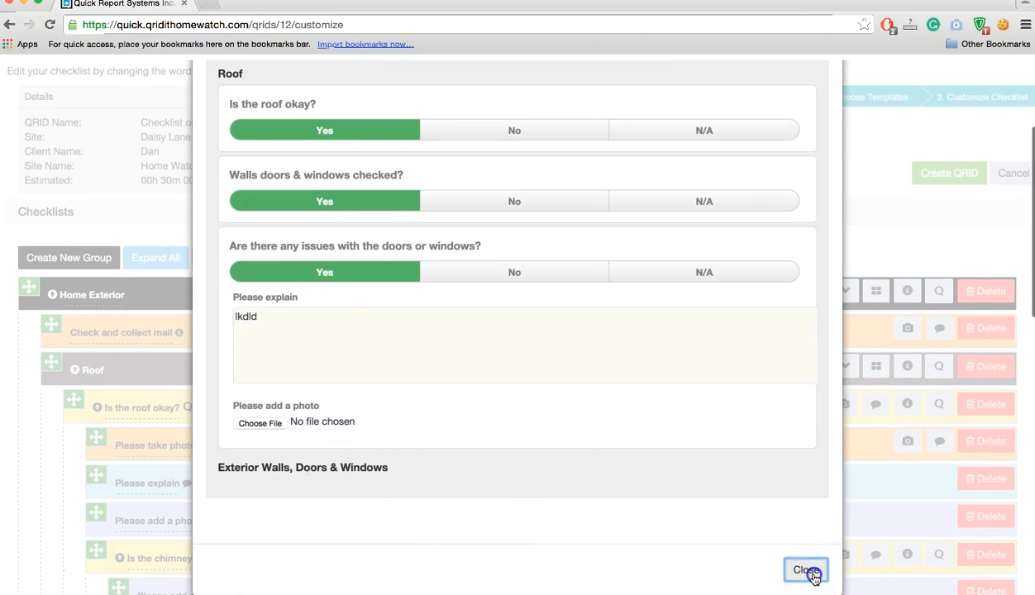
# Move the "Walls doors & windows checked?" and door or window issues questions from Roof to below the Exterior Walls, Doors & Windows heading.
pyautogui.scroll(-6, 316, 410)
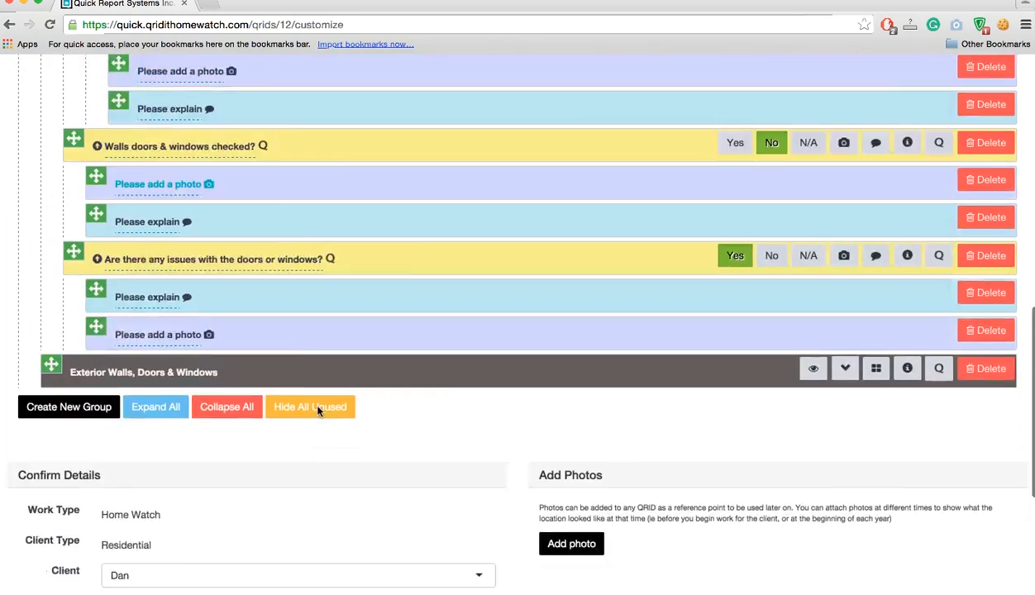
pyautogui.scroll(-2, 317, 411)
pyautogui.click(104, 240)
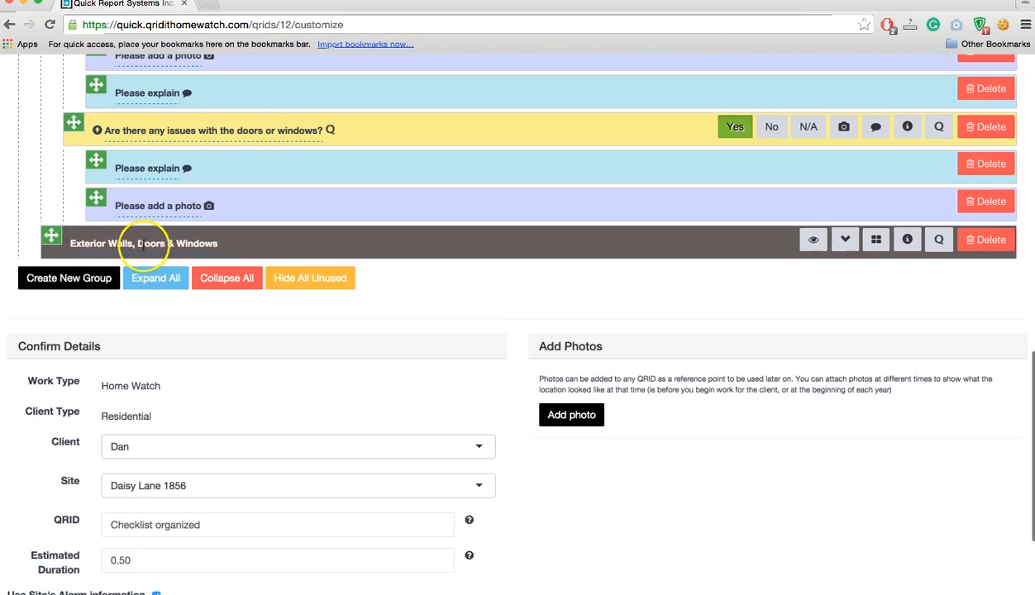
pyautogui.scroll(3, 27, 169)
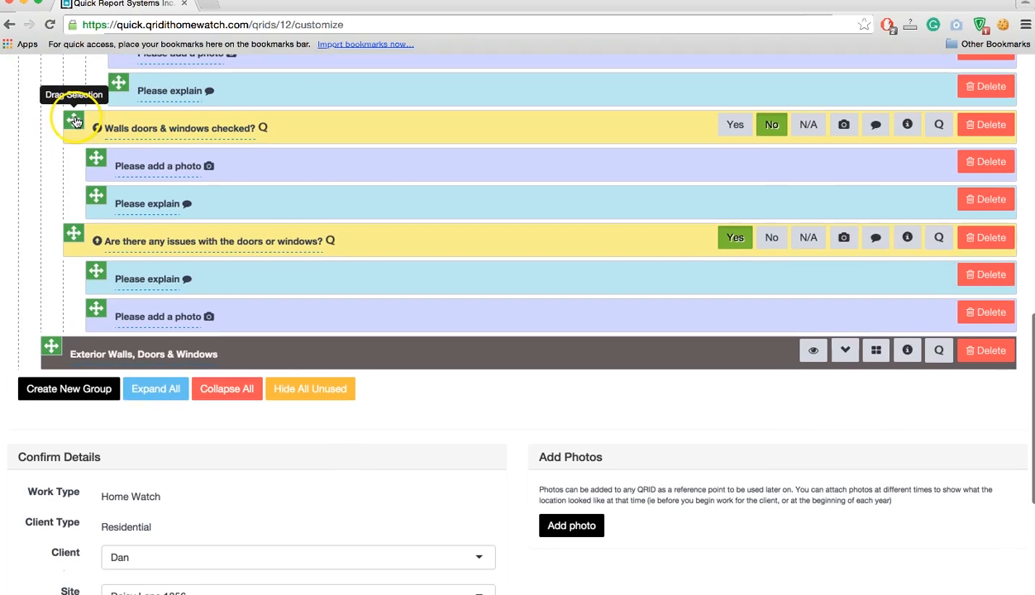
pyautogui.moveTo(76, 120); pyautogui.dragTo(66, 317)
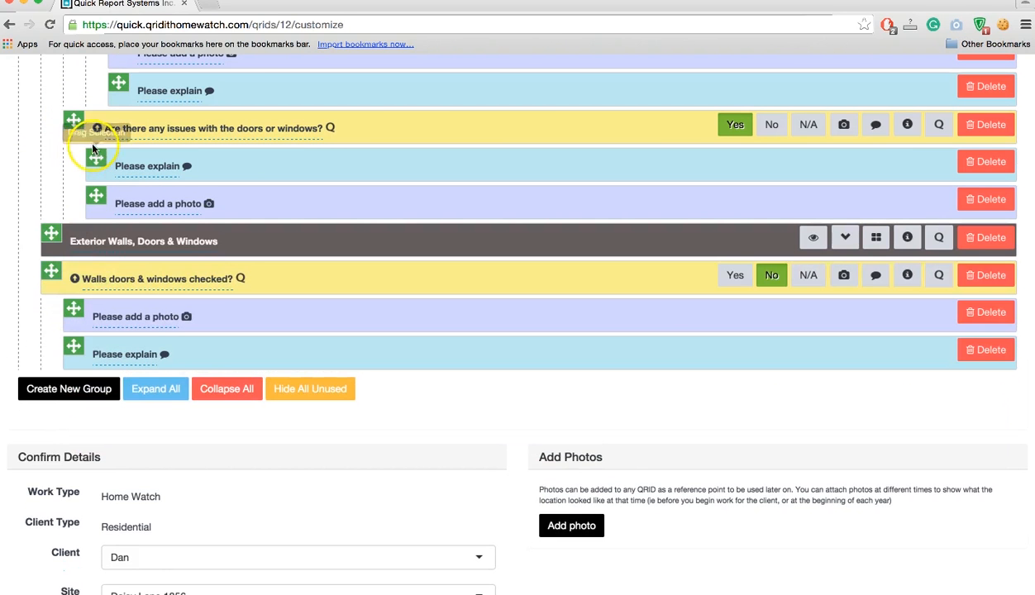
pyautogui.moveTo(73, 124); pyautogui.dragTo(57, 176)
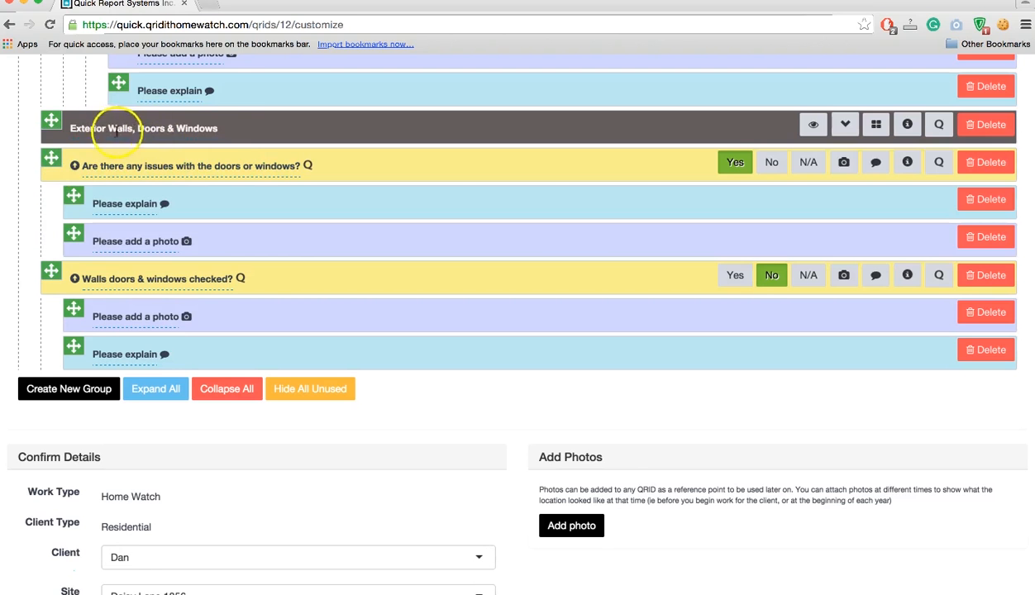
# Preview the rearranged Home Exterior group, ticking "Check and collect mail" and answering Yes to "Is the roof okay?".
pyautogui.scroll(10, 620, 401)
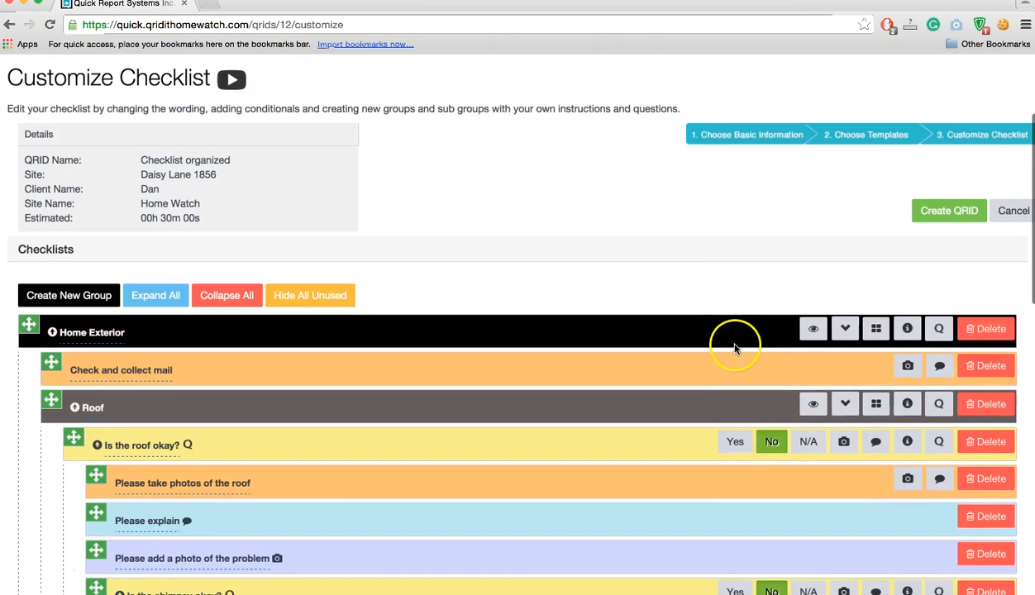
pyautogui.click(814, 331)
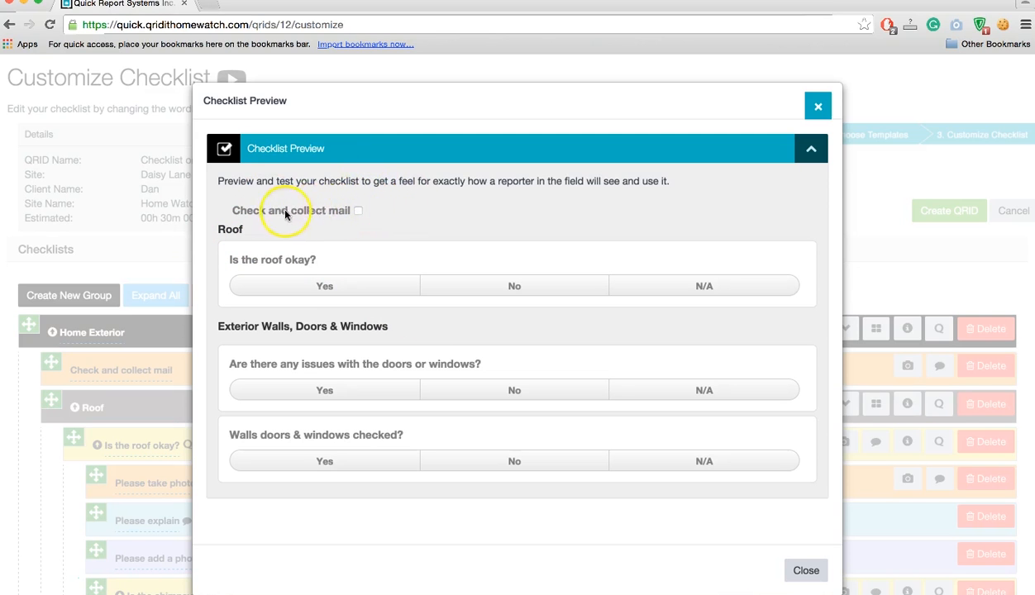
pyautogui.click(358, 212)
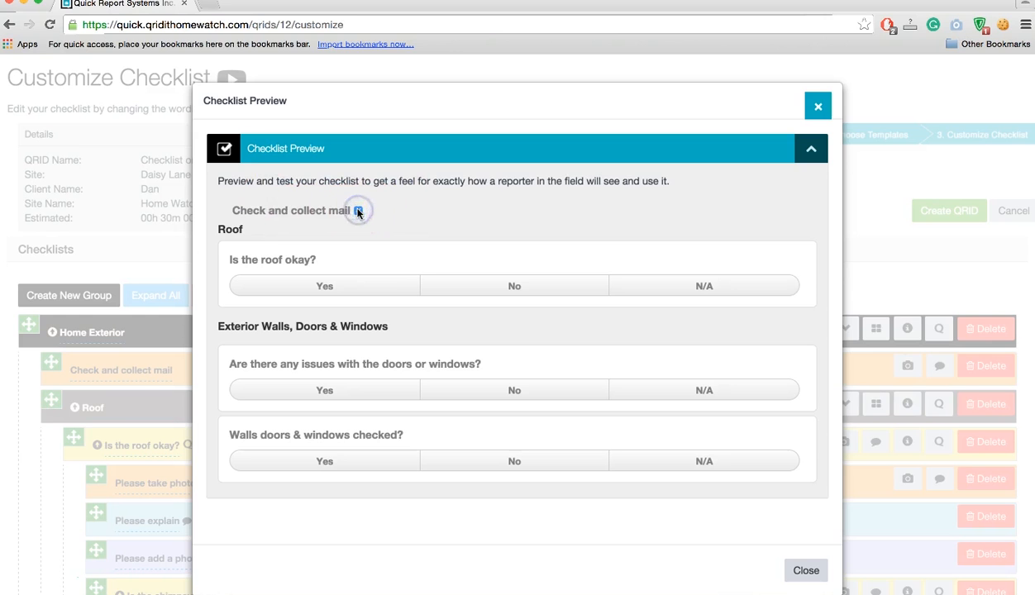
pyautogui.click(317, 288)
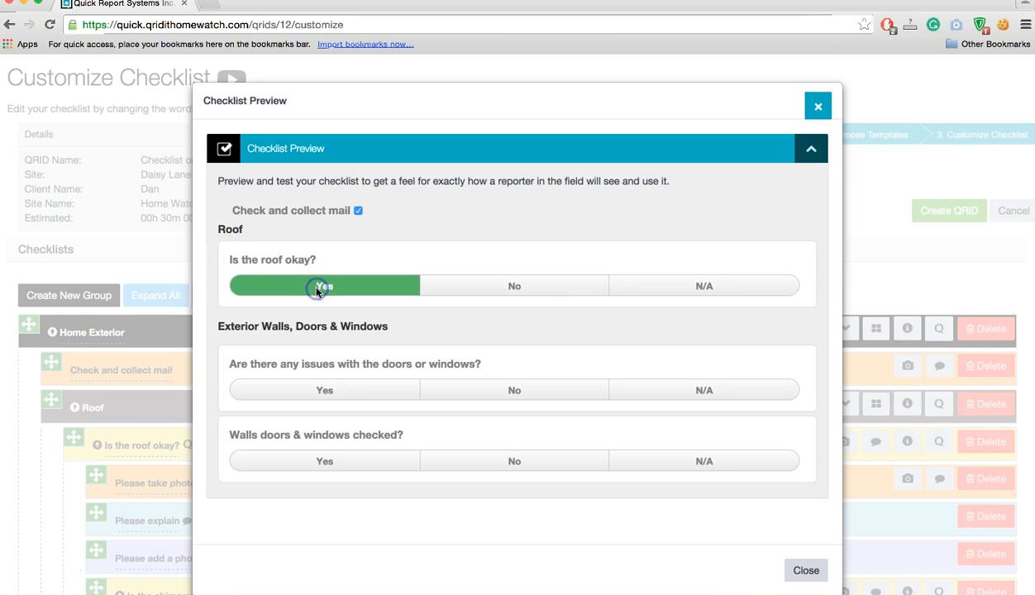
pyautogui.scroll(-1, 228, 404)
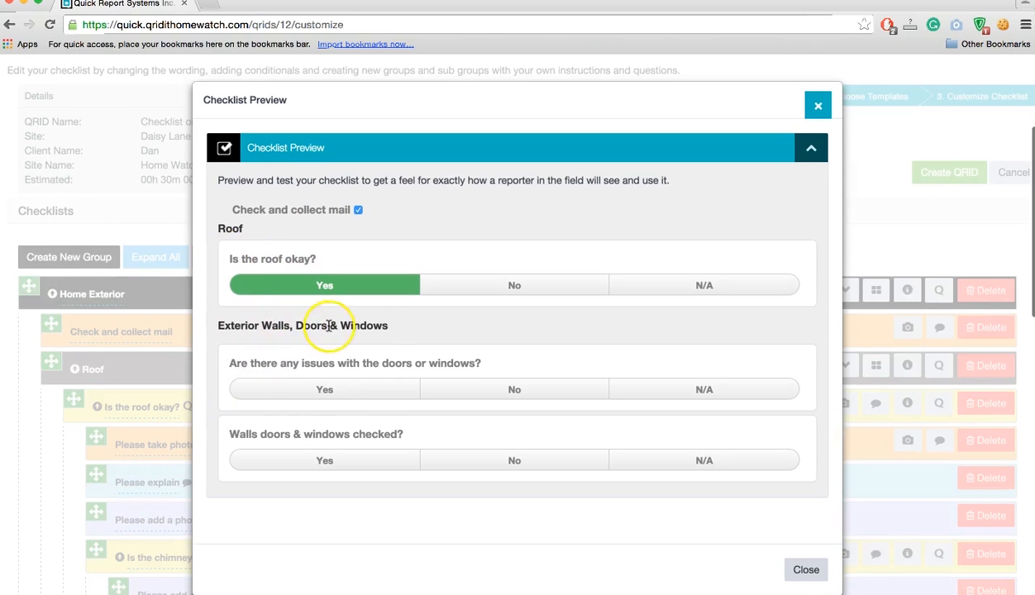
# Answer Yes to both Exterior Walls, Doors & Windows questions, enter the comment "mv nnv" for the issues, and close the preview.
pyautogui.click(361, 383)
pyautogui.click(301, 439)
pyautogui.write('mv nnv')
pyautogui.scroll(-2, 303, 442)
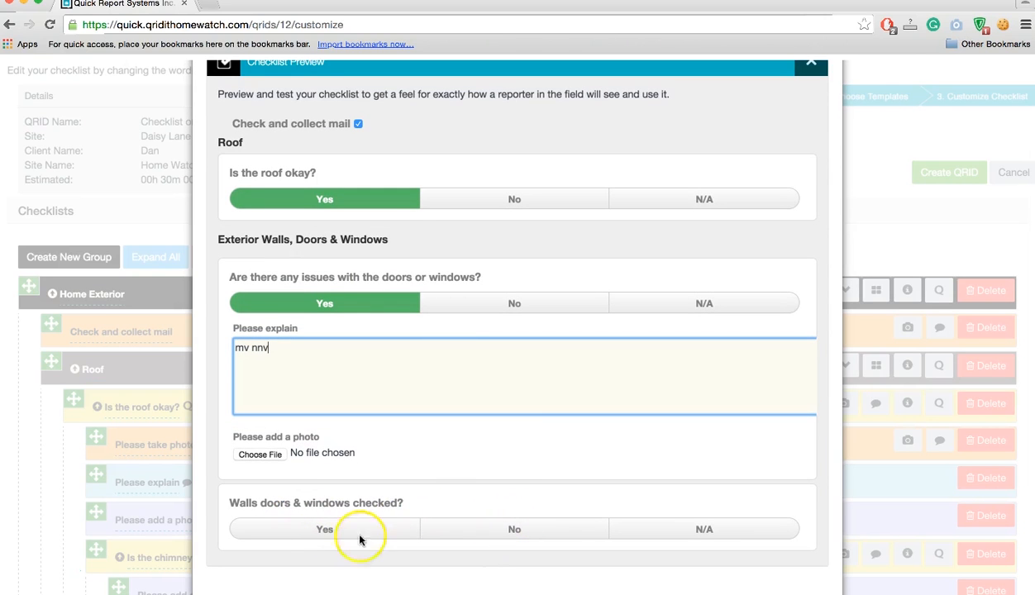
pyautogui.click(329, 532)
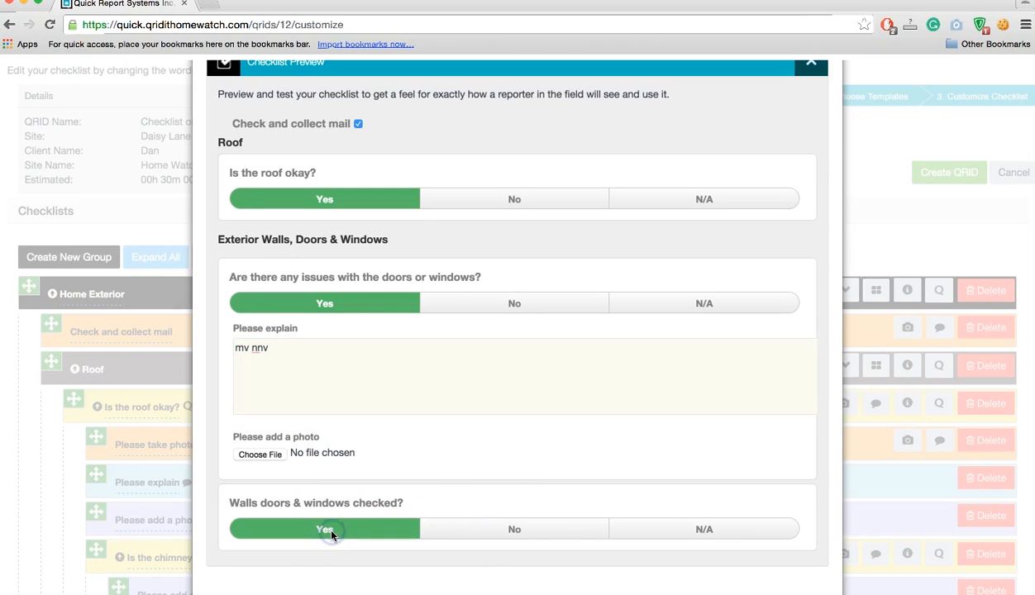
pyautogui.scroll(3, 331, 535)
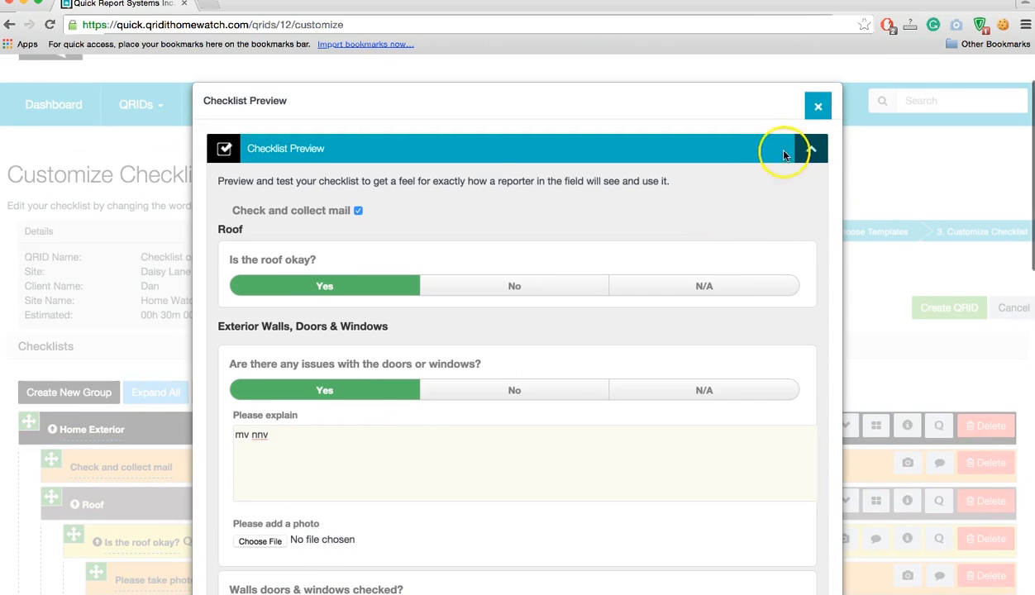
pyautogui.click(820, 116)
# Review the structure of the Home Exterior checklist, from the mail instruction through the Roof and Exterior Walls, Doors & Windows groups.
pyautogui.scroll(-8, 200, 453)
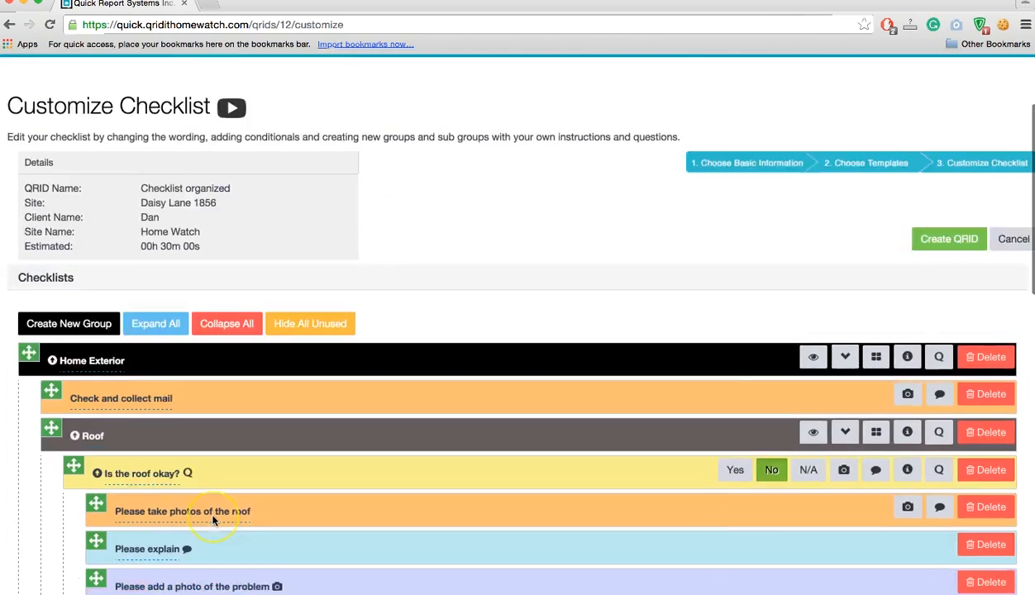
pyautogui.scroll(-3, 212, 519)
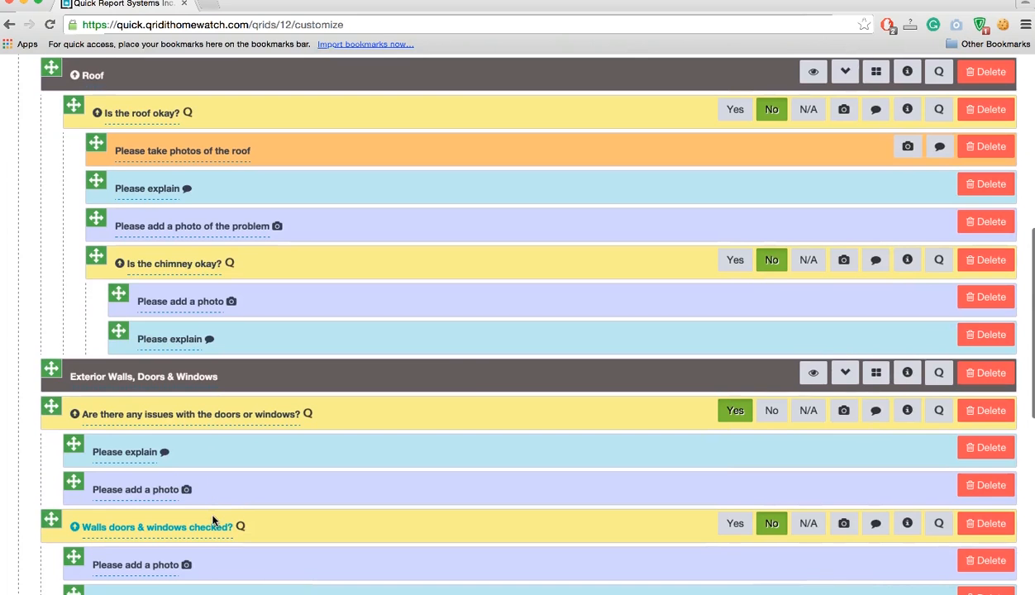
pyautogui.scroll(1, 574, 458)
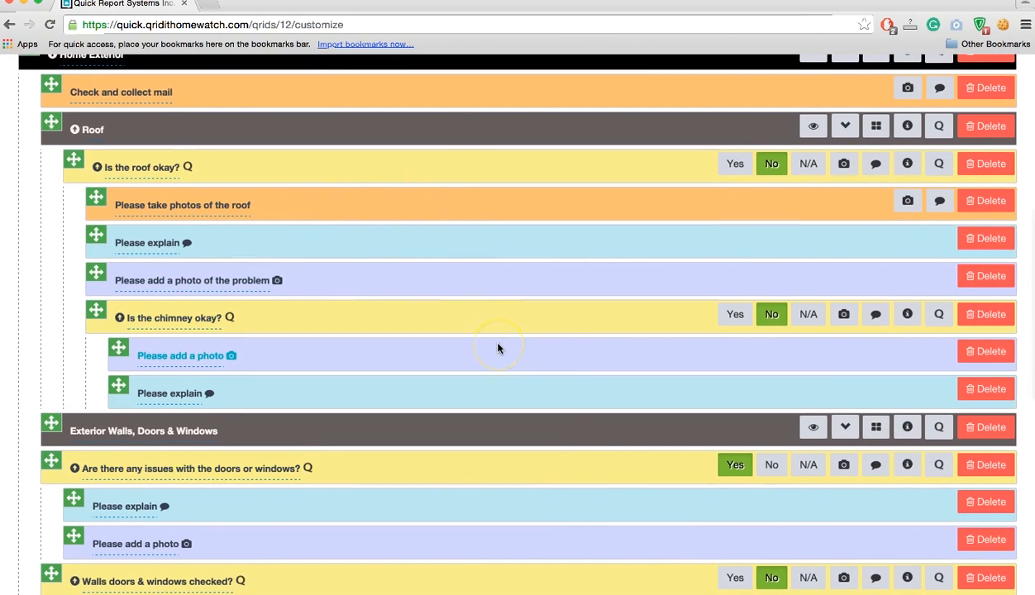
pyautogui.scroll(1, 497, 346)
pyautogui.scroll(1, 497, 346)
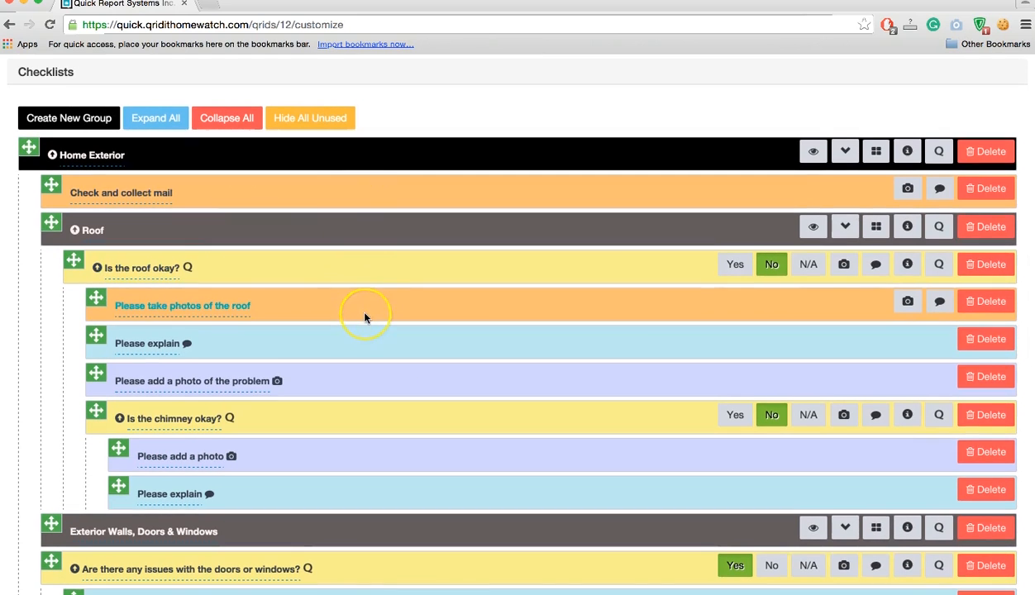
pyautogui.scroll(-1, 362, 317)
pyautogui.scroll(-2, 364, 318)
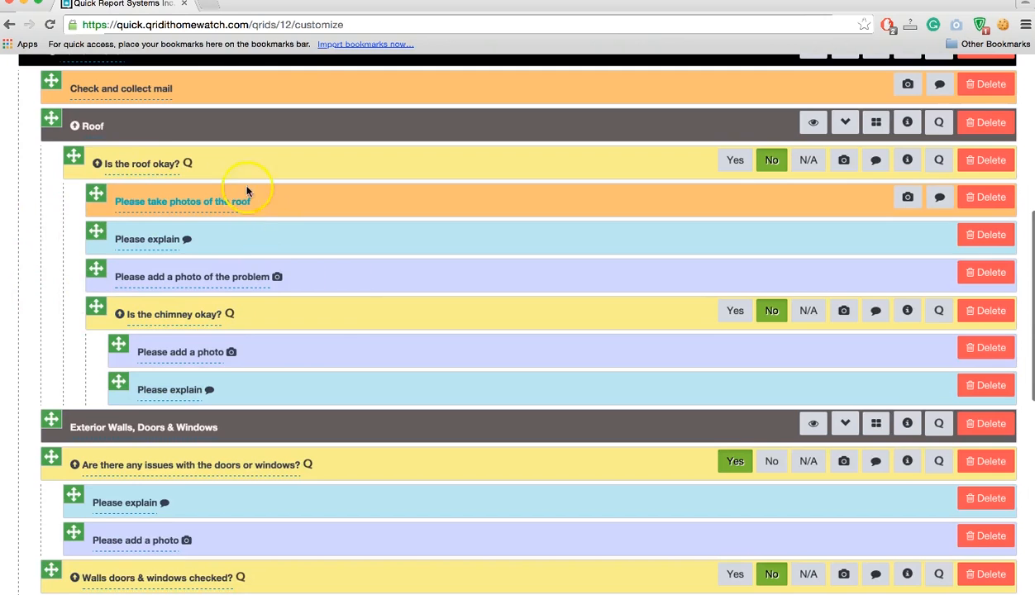
pyautogui.scroll(-5, 137, 492)
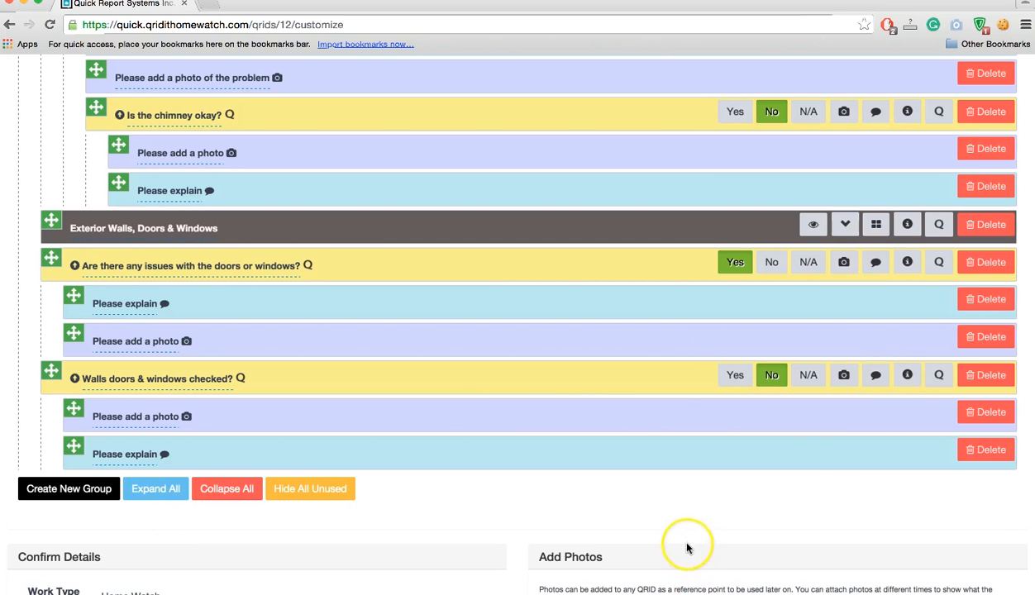
pyautogui.scroll(1, 685, 546)
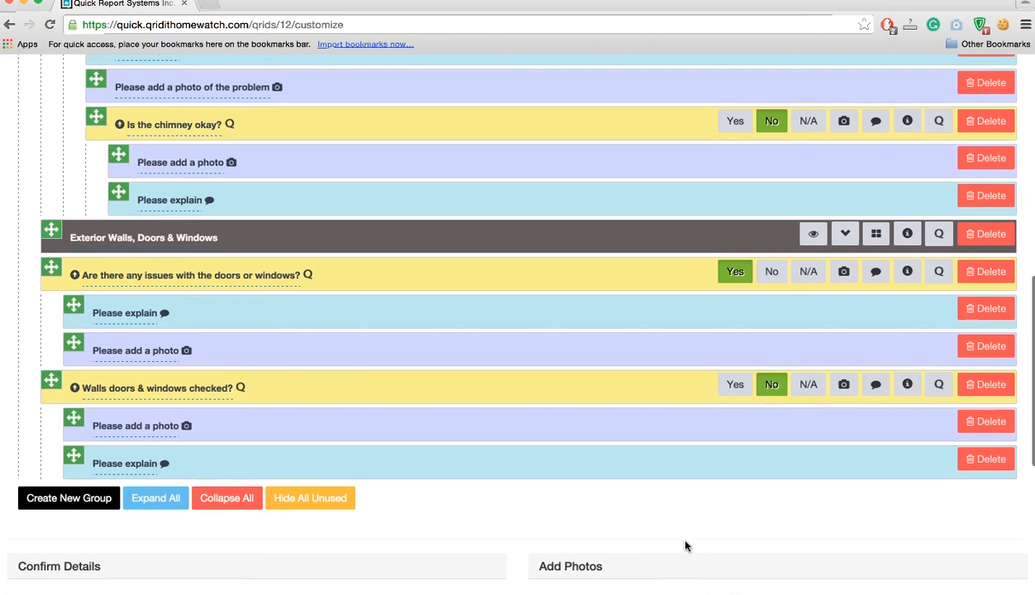